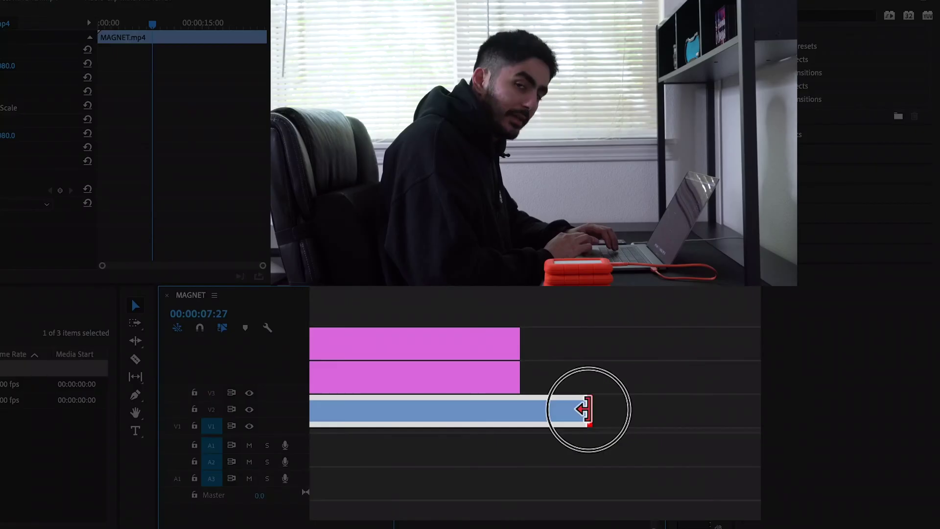
Step: Trim the end of the MAGNET.mp4 clip on V1 so it snaps to the ends of the title and Black Video clips above
drag(553, 425, 515, 418)
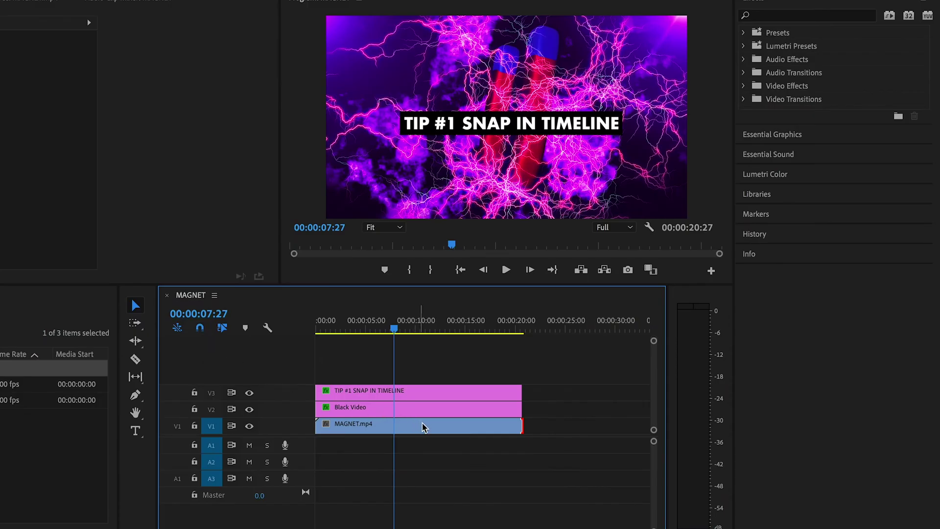
drag(521, 429, 536, 409)
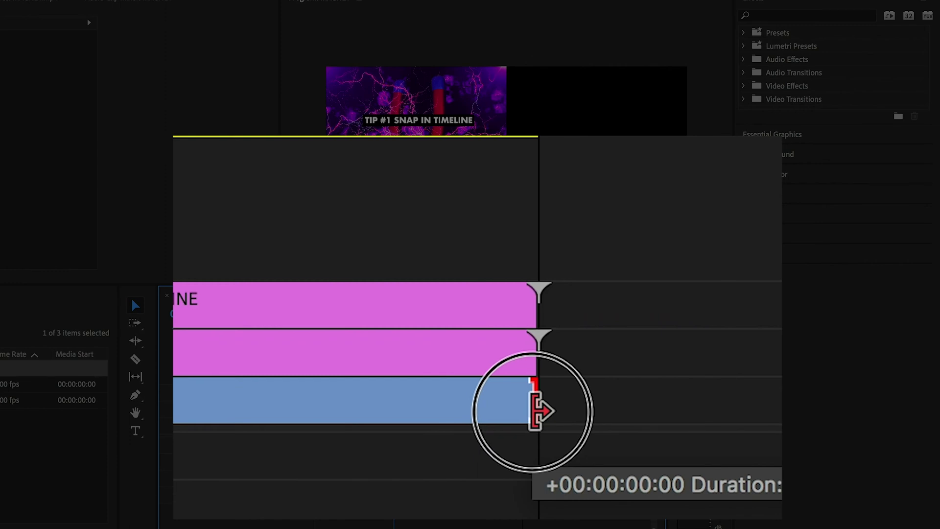
drag(536, 409, 532, 410)
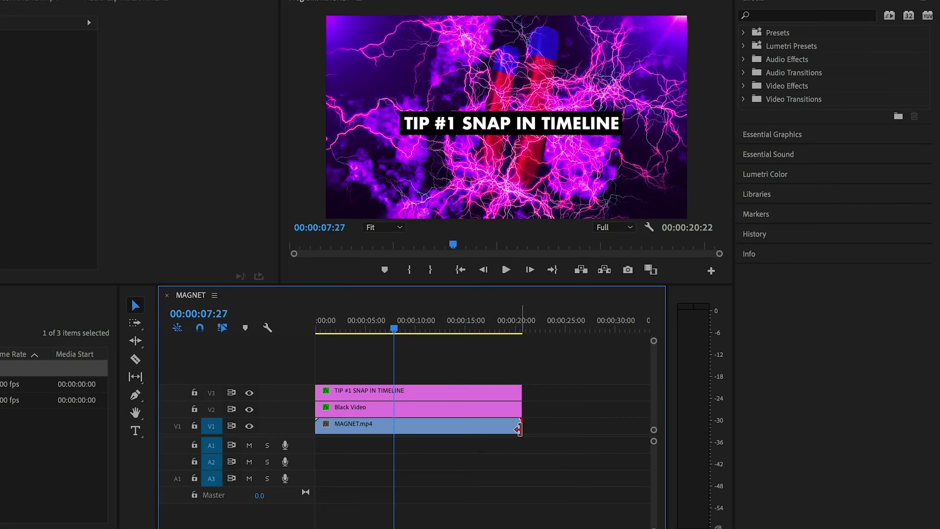
mouse_move(519, 428)
mouse_down()
mouse_move(447, 430)
mouse_move(522, 426)
mouse_up()
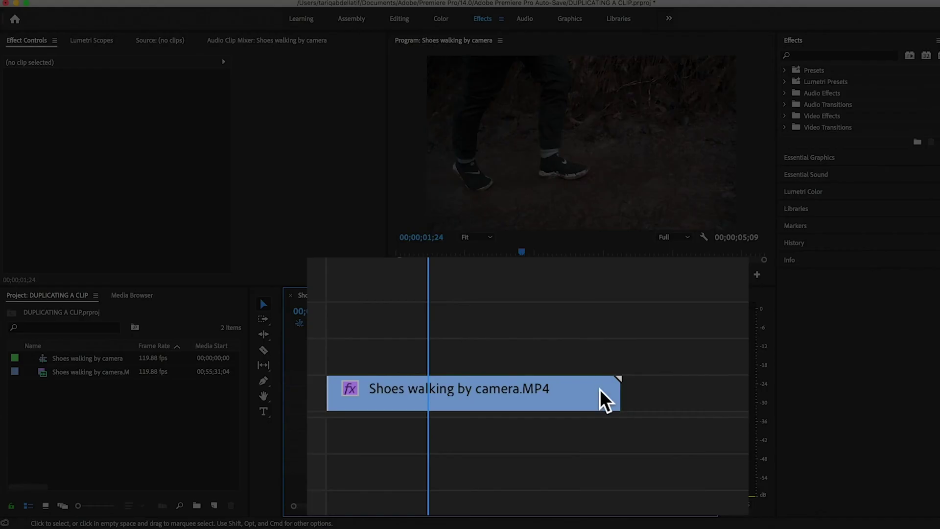
Step: Copy the Shoes walking by camera.MP4 clip, paste it onto track V2 just after the original's end, and delete that copy
click(579, 394)
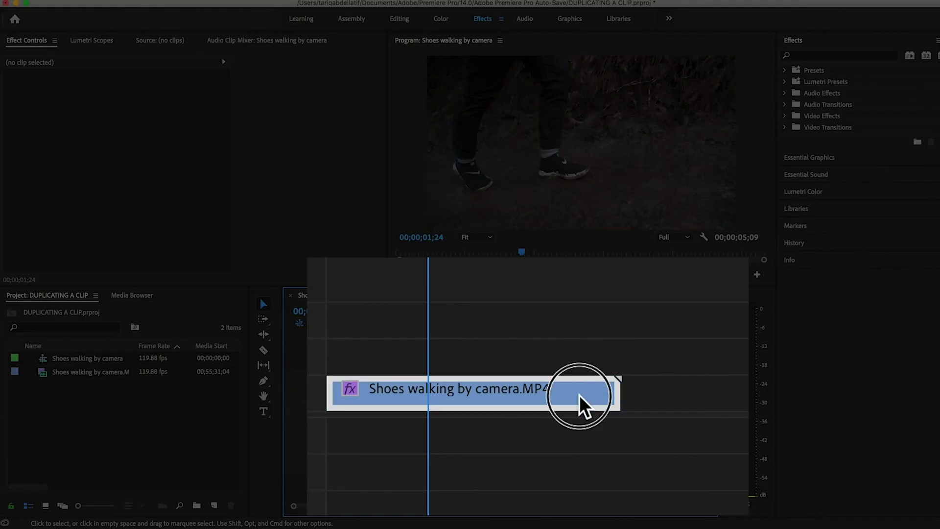
key(super+c)
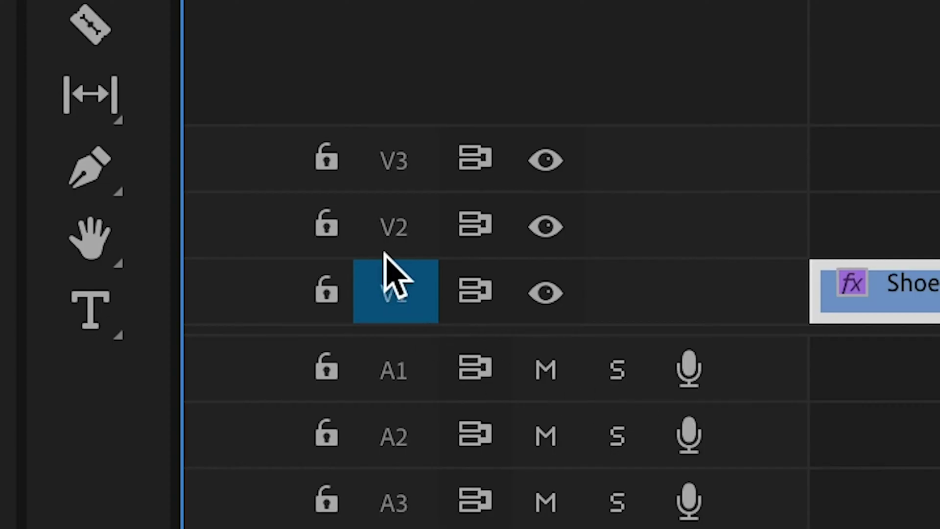
click(390, 233)
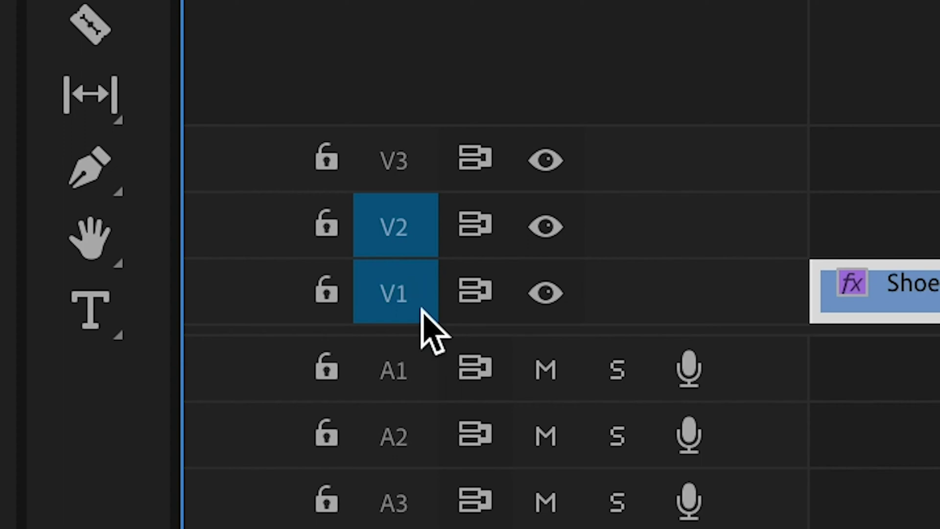
click(422, 313)
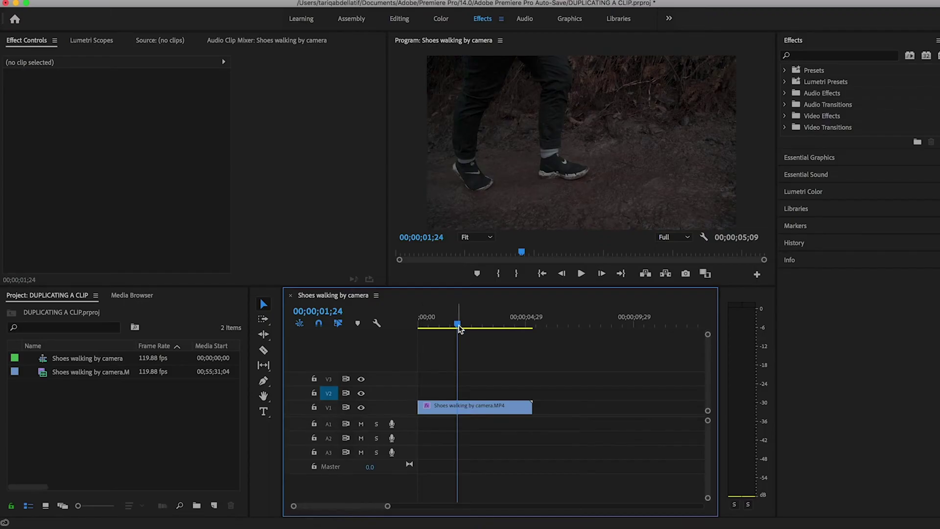
drag(460, 326, 533, 325)
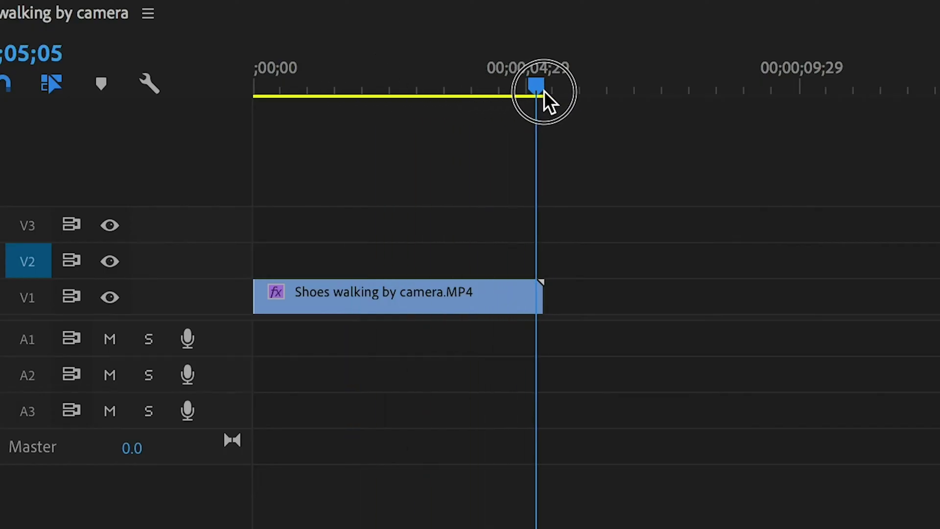
drag(545, 90, 553, 93)
key(super+v)
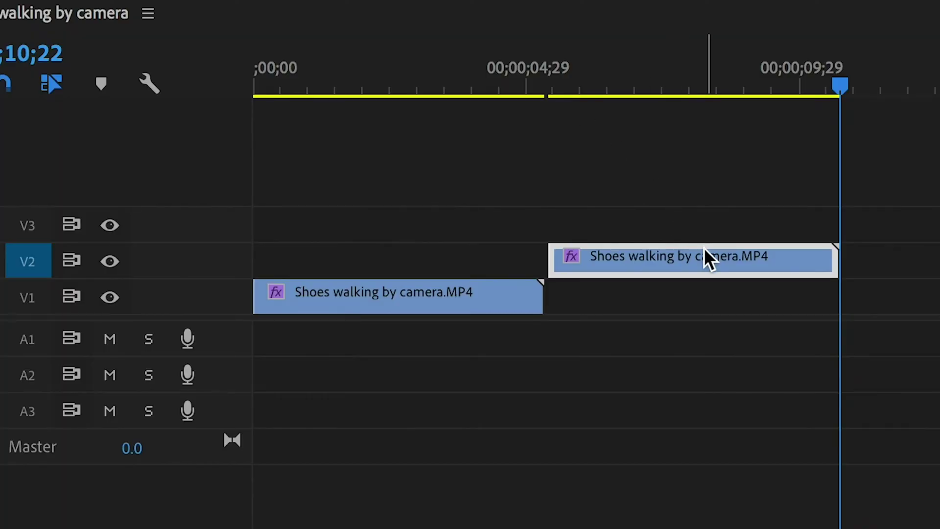
key(Delete)
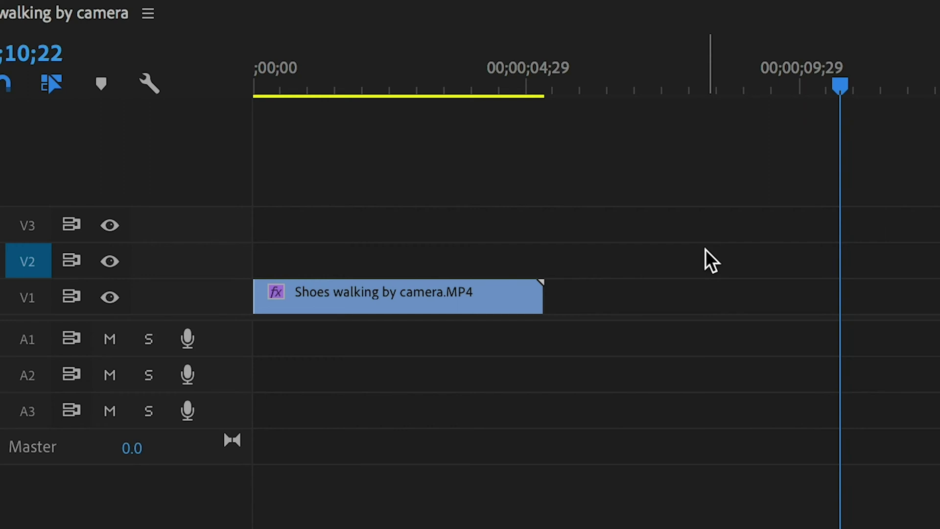
Step: Duplicate the Shoes walking by camera.MP4 clip directly after the original on track V1
click(499, 293)
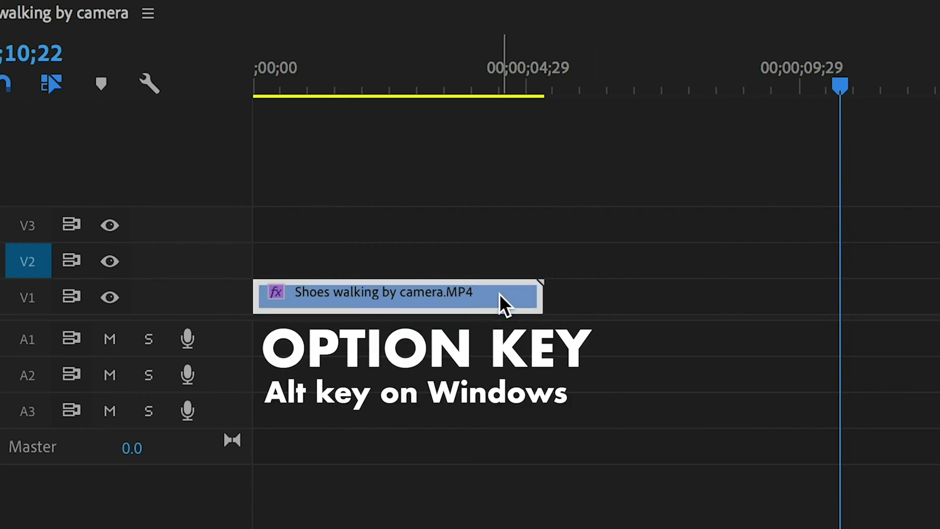
drag(500, 294, 784, 293)
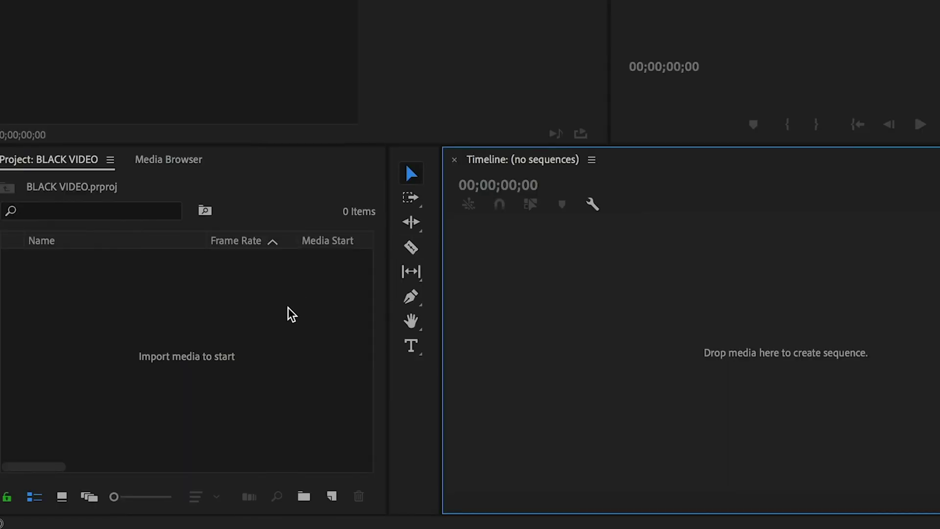
Step: Create a new Black Video item in the project at 1920 x 1080, 23.976 fps and square pixels
right_click(287, 313)
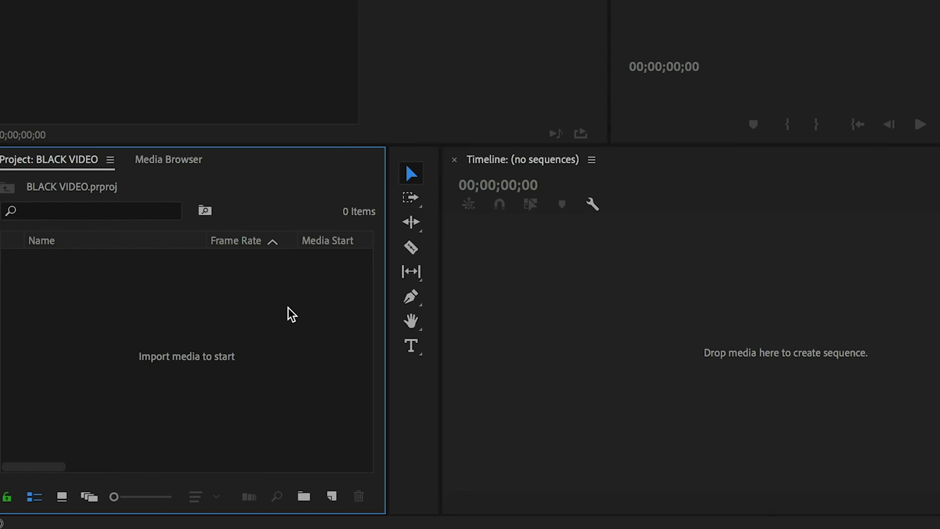
mouse_move(387, 323)
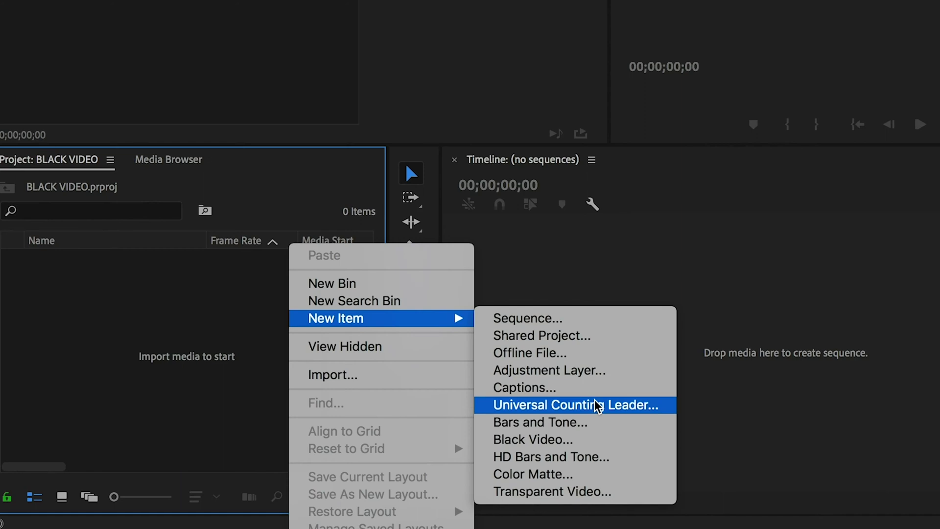
click(599, 443)
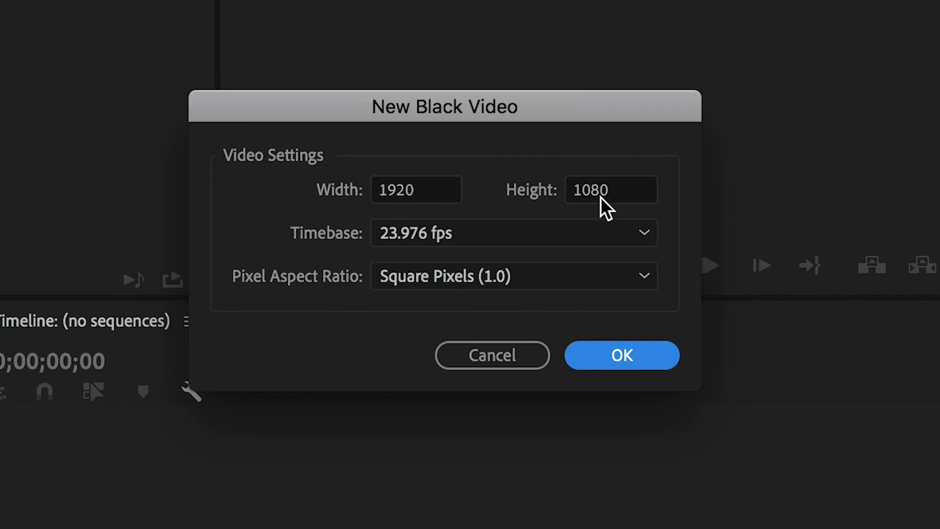
click(632, 351)
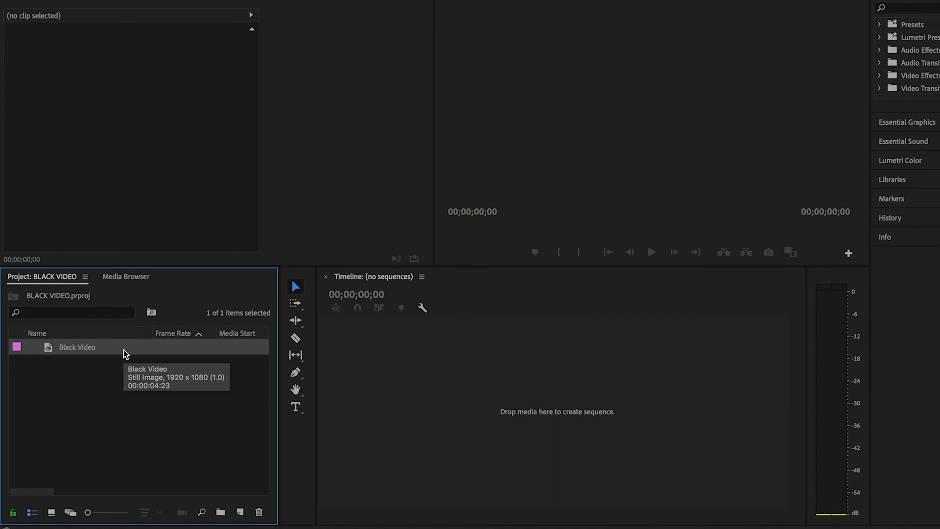
Step: Create a sequence from the Black Video item and extend its clip on V1 to a longer duration
drag(124, 349, 468, 395)
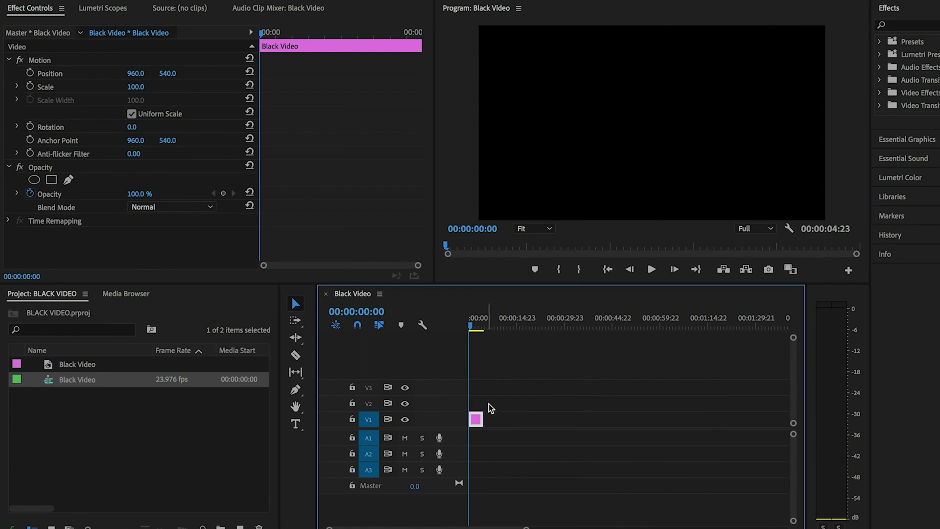
drag(483, 421, 589, 427)
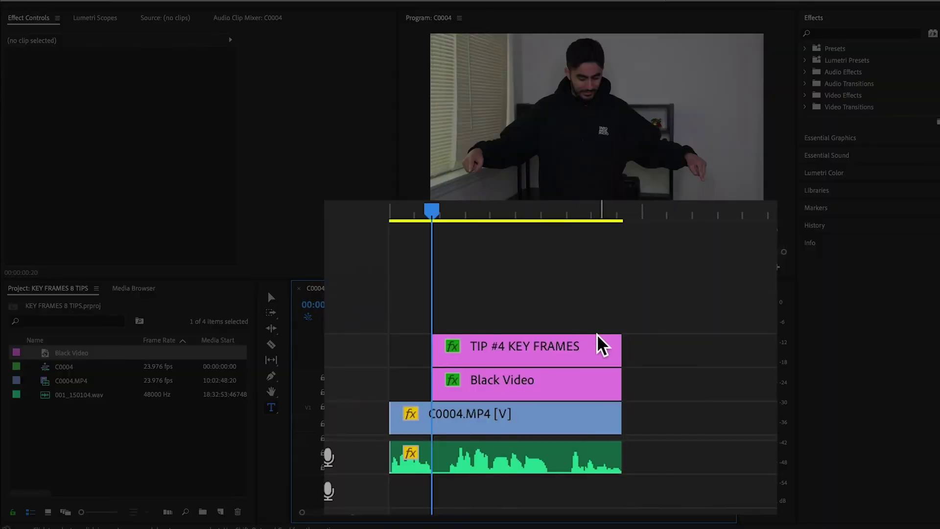
Step: Add a Position keyframe to the TIP #4 KEY FRAMES title at 00:00:00:20, the start of the clip
click(599, 339)
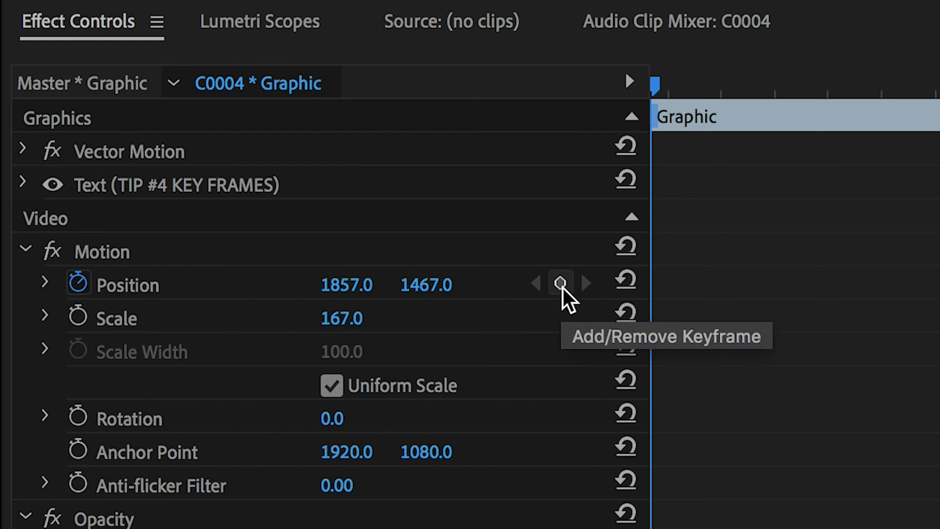
click(561, 283)
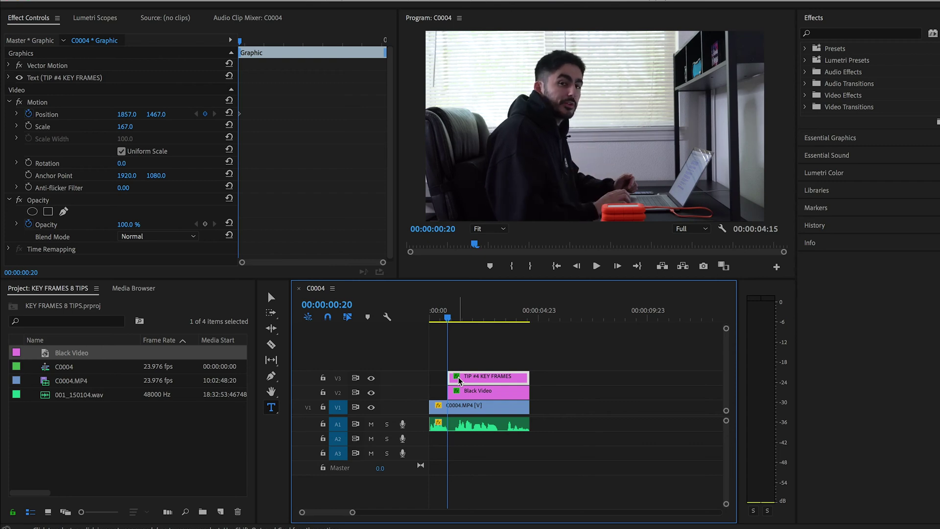
Step: Advance the playhead 12 frames to 00:00:01:08 and add a second Position keyframe to the title
key(Right)
key(Right)
key(Right)
key(Right)
key(Right)
key(Right)
key(Right)
key(Right)
key(Right)
key(Right)
key(Right)
key(Right)
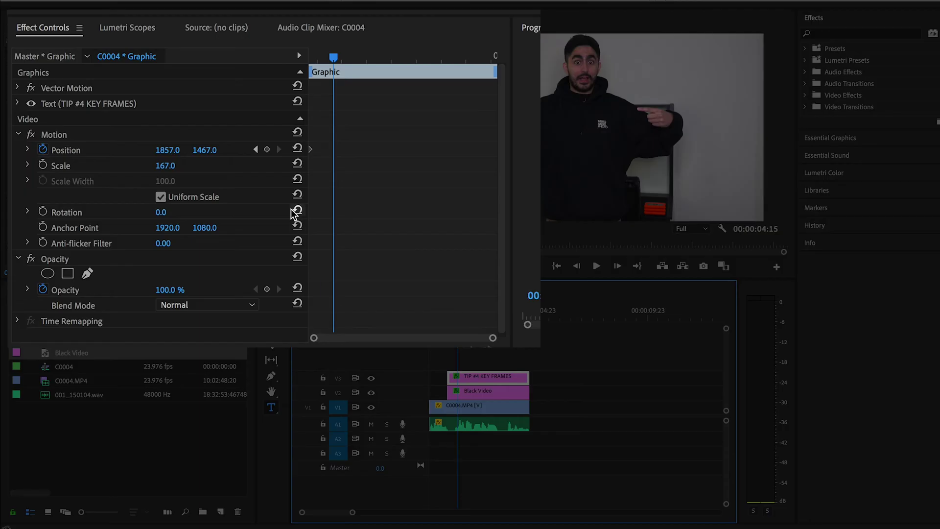
click(268, 153)
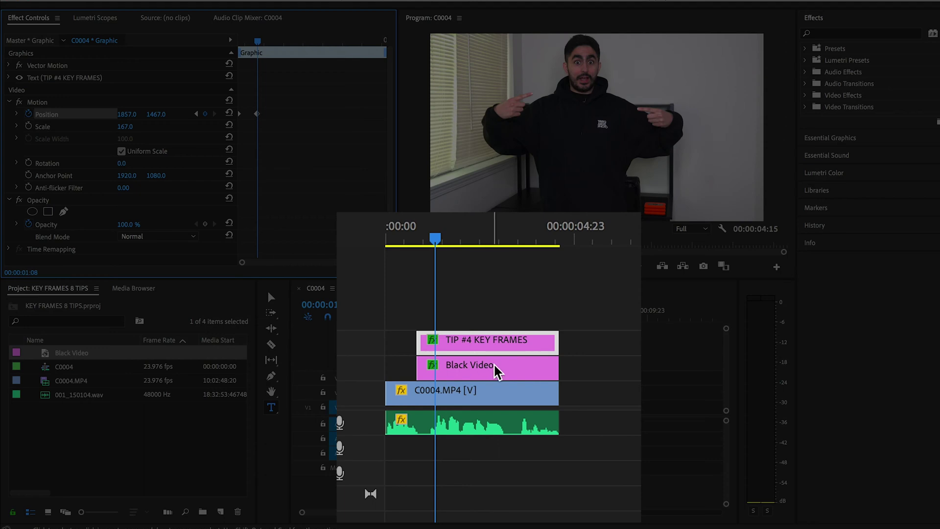
Step: Add a Position keyframe to the Black Video clip at 00:00:01:08 and set its vertical position to about 780
click(500, 373)
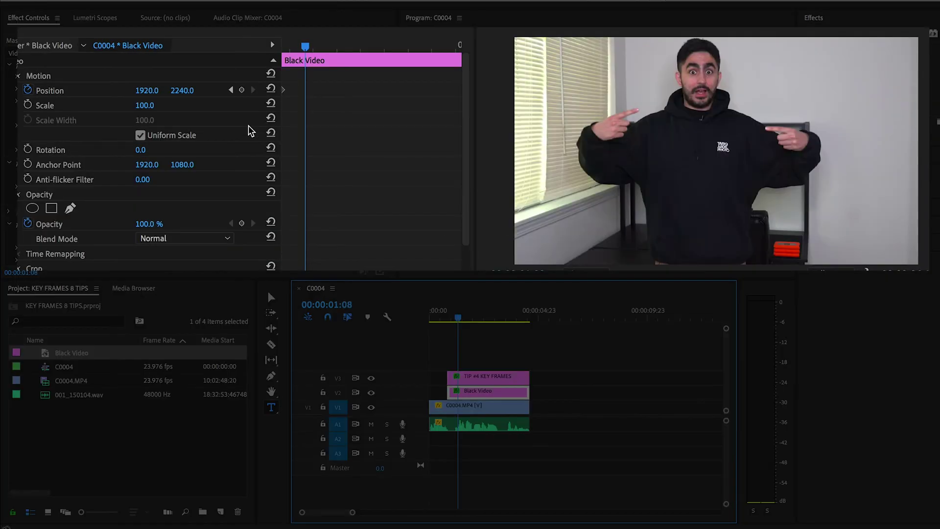
click(242, 90)
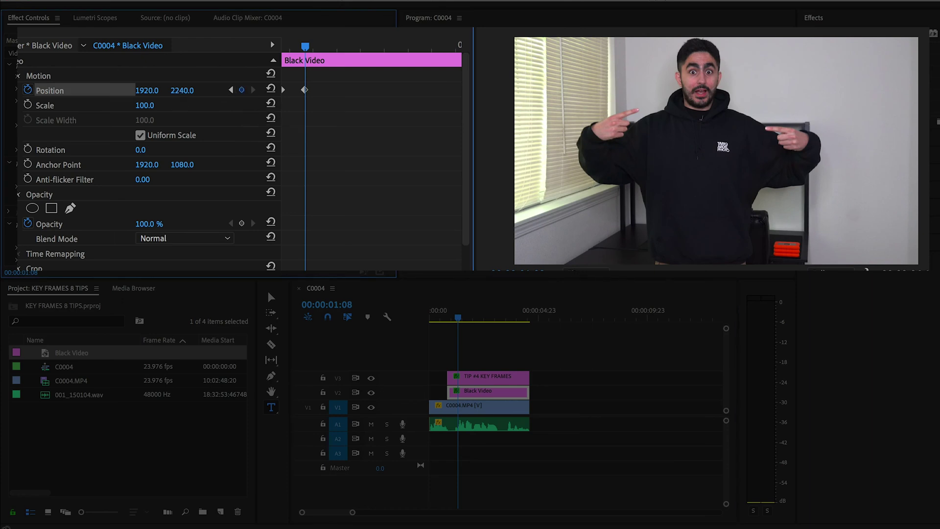
mouse_move(186, 91)
mouse_down()
mouse_move(172, 91)
mouse_move(187, 92)
mouse_up()
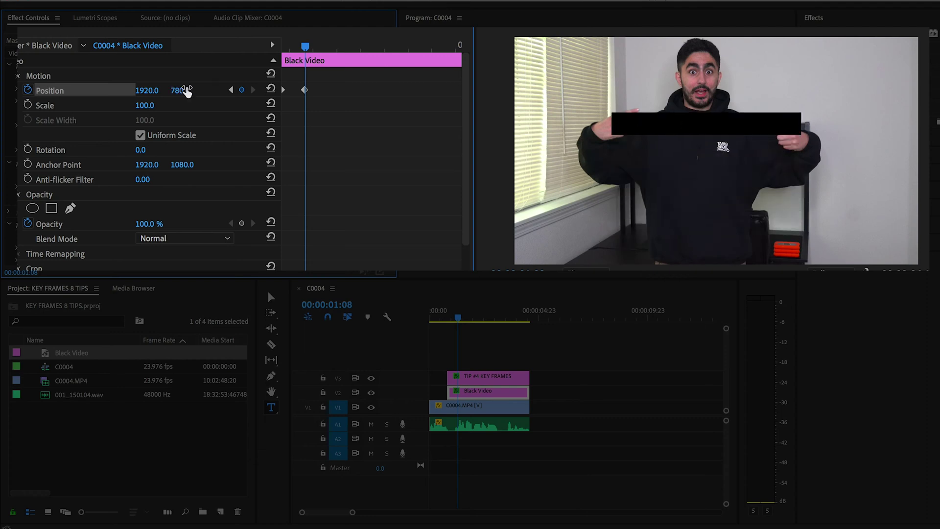
Step: Set the title's vertical position to about 57 at 00:00:01:08 so it sits on the black bar, and play the animation from its start
click(511, 379)
click(169, 129)
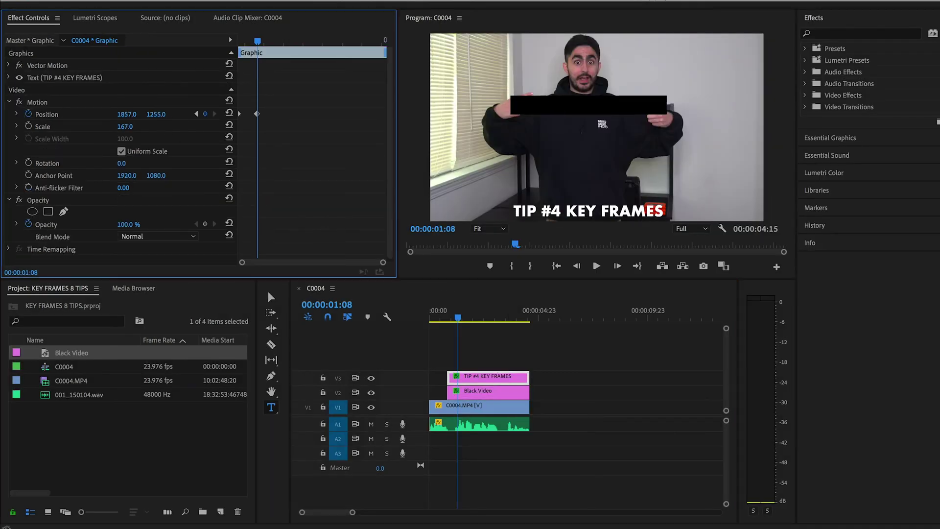
mouse_move(155, 114)
mouse_down()
mouse_move(133, 114)
mouse_move(160, 114)
mouse_up()
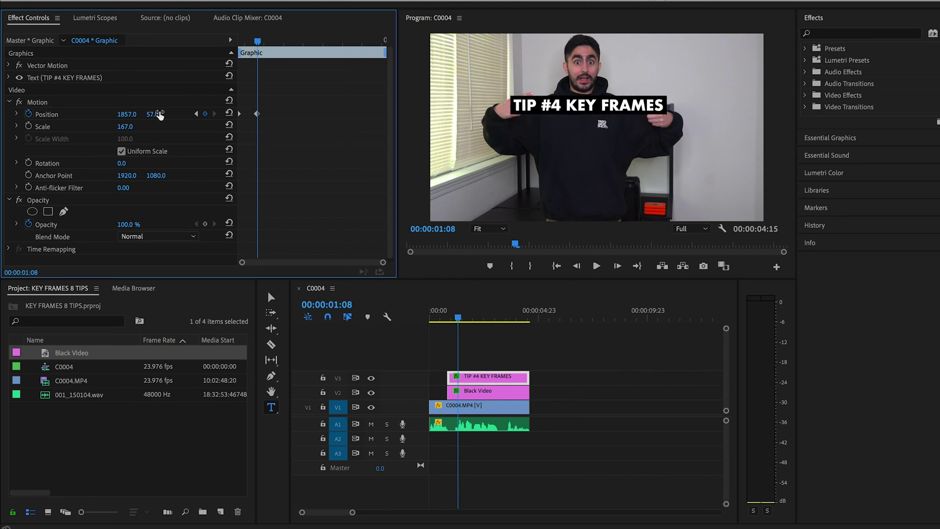
click(445, 321)
key(space)
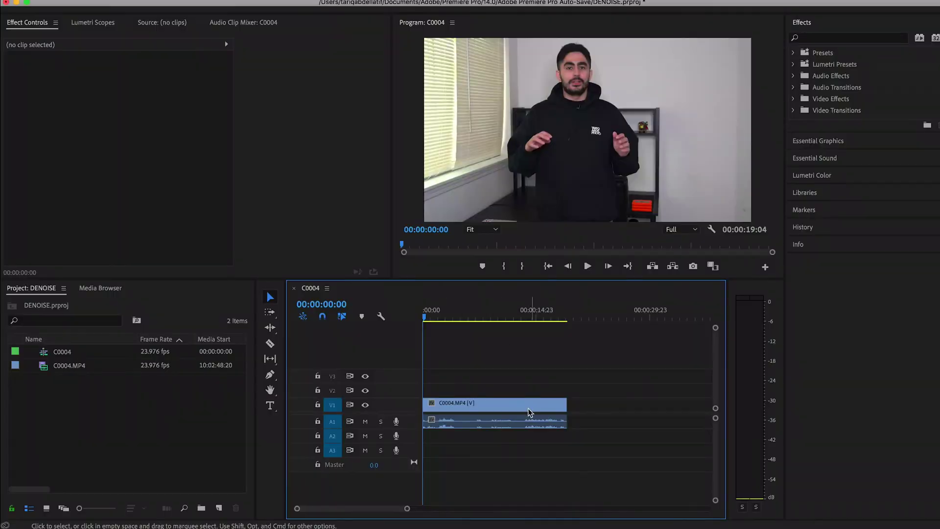
Step: Find the DeNoise audio effect by searching for "denoise" and apply it to the C0004.MP4 audio clip
click(522, 420)
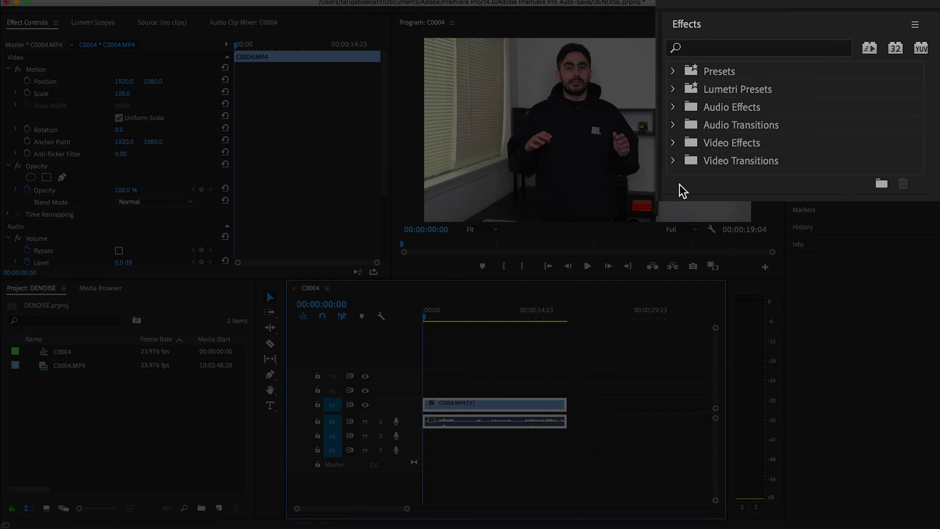
click(765, 47)
text(denoise)
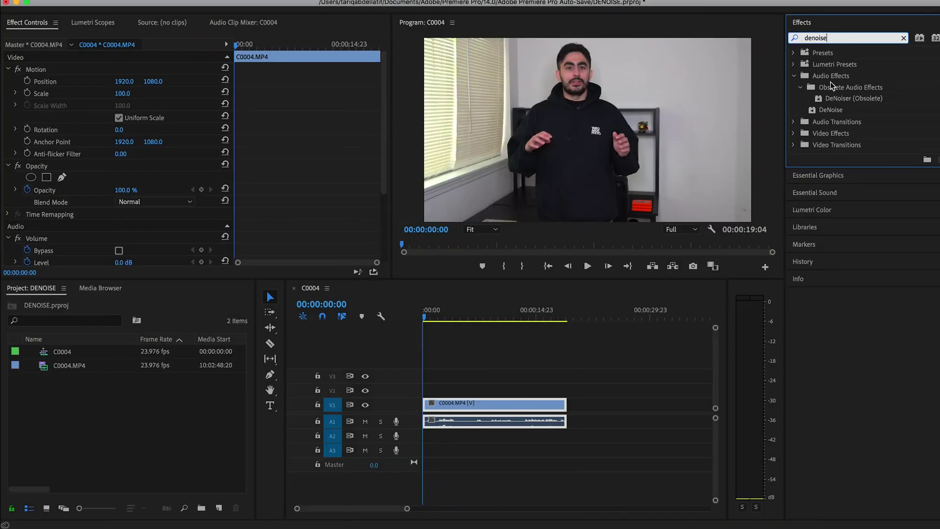
drag(848, 112, 600, 306)
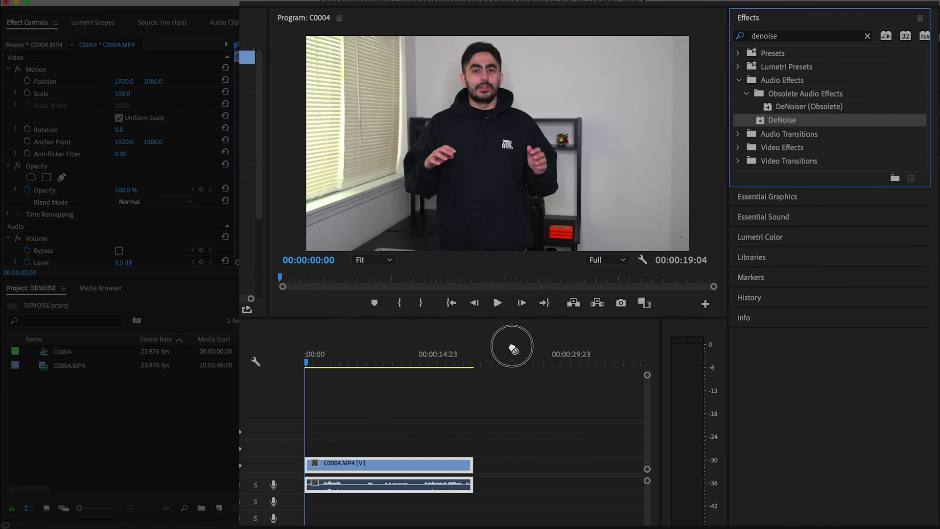
drag(513, 349, 414, 483)
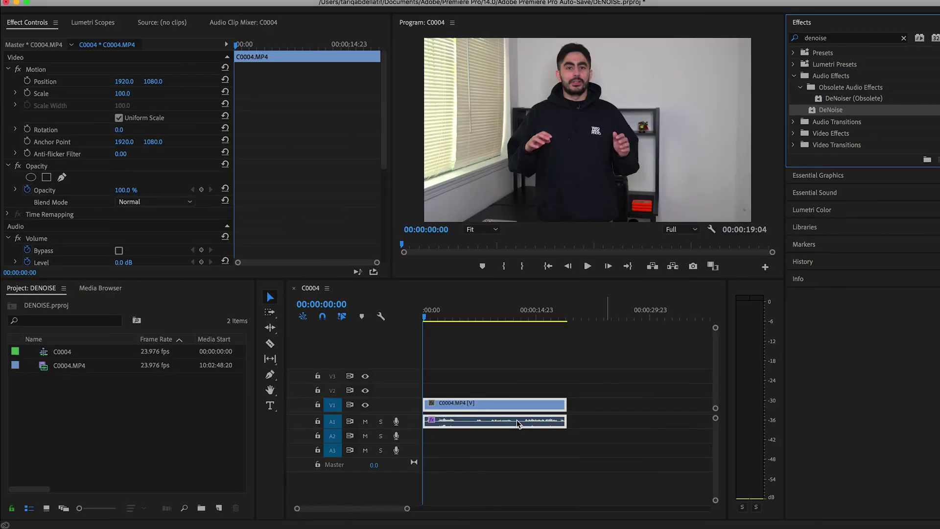
Step: Open the custom setup editor of the DeNoise effect applied to the C0004.MP4 clip
scroll(256, 316, down, 5)
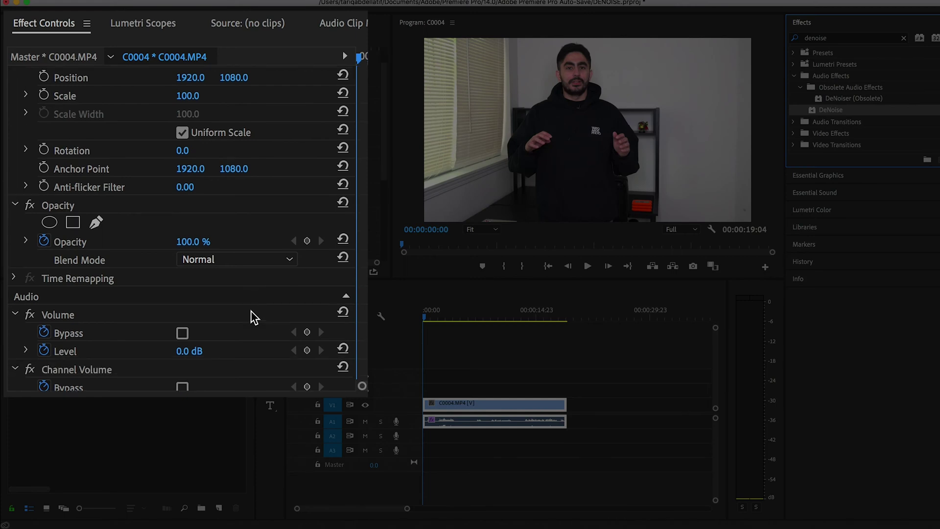
scroll(254, 318, down, 3)
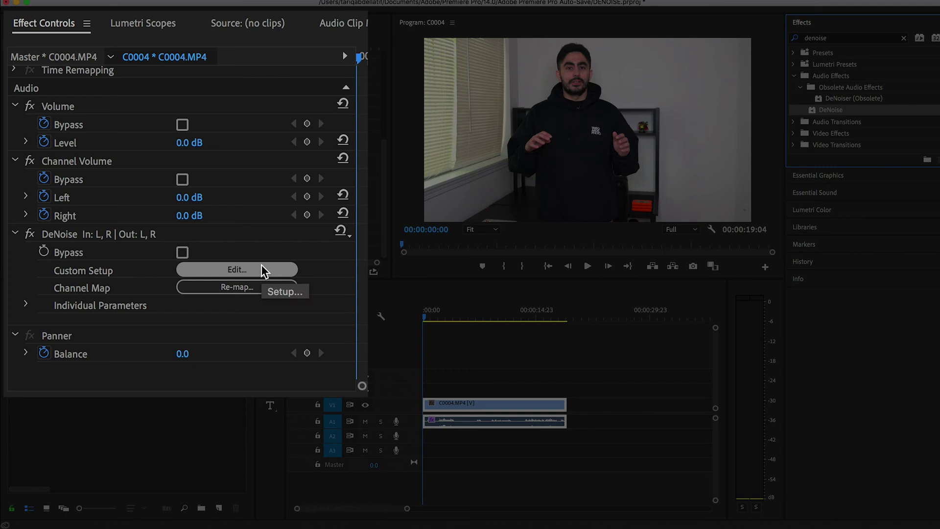
click(262, 268)
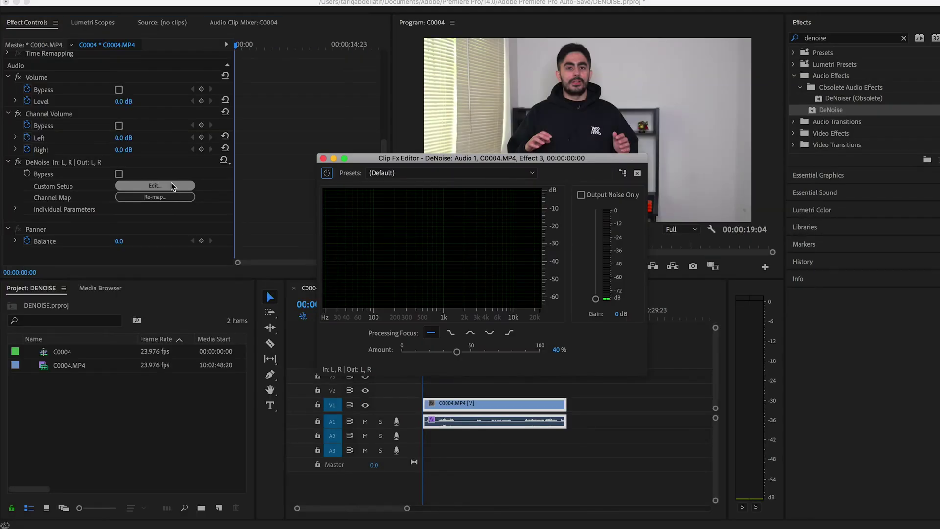
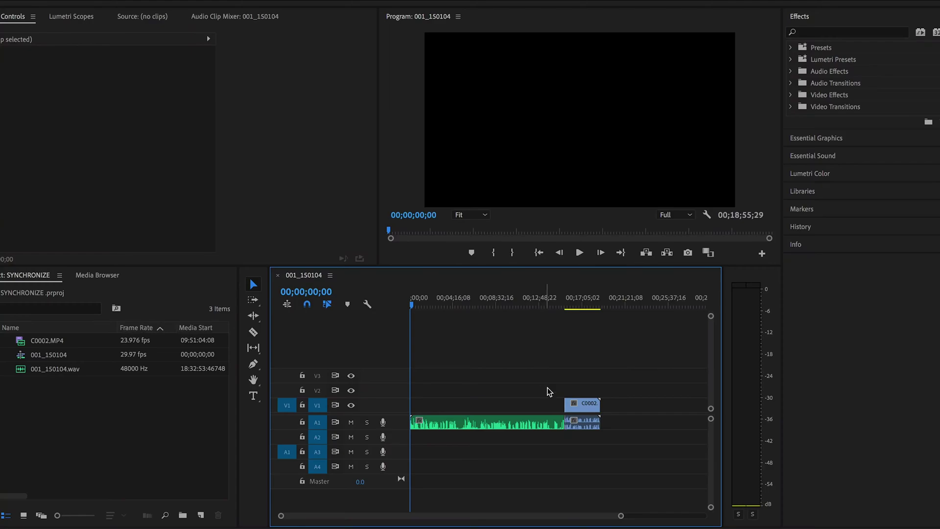
Step: Move the C0002.MP4 clip earlier in the timeline, placing its audio on track A2 beneath 001_150104.wav
click(550, 361)
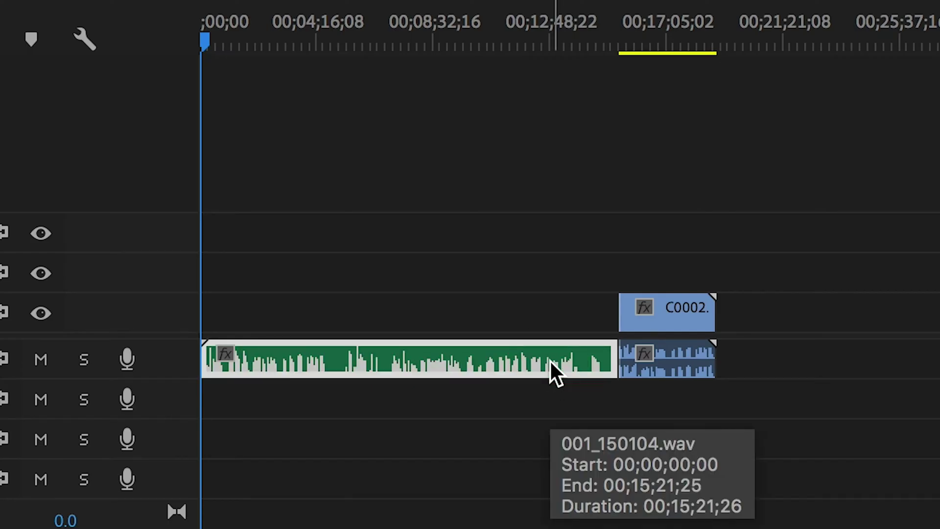
click(702, 364)
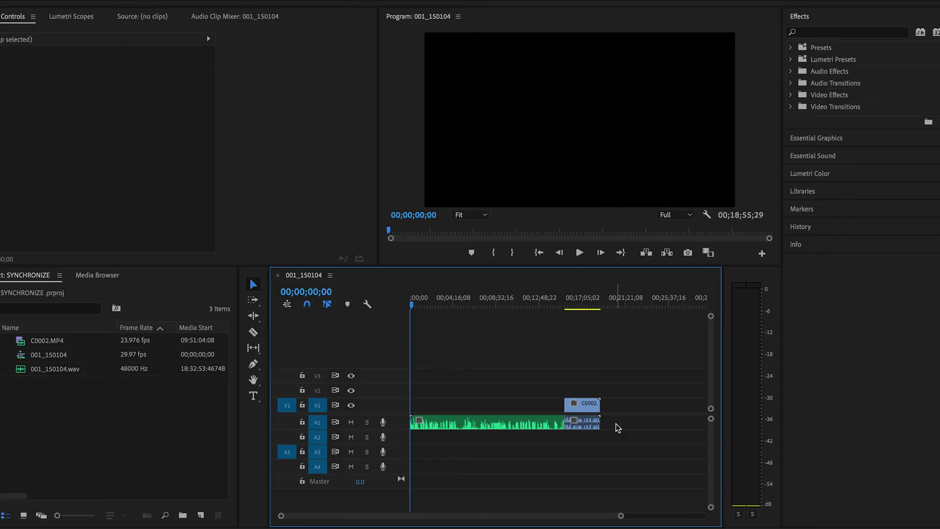
drag(589, 425, 586, 436)
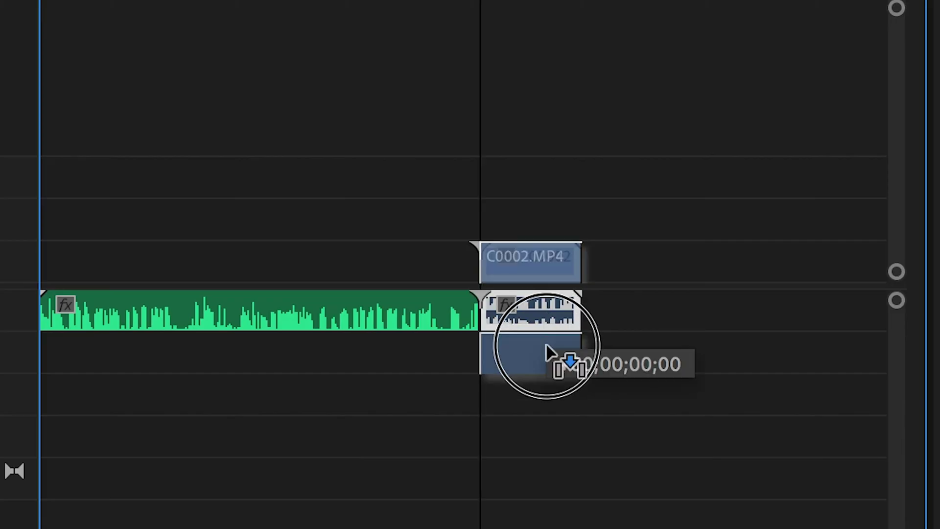
drag(546, 345, 414, 363)
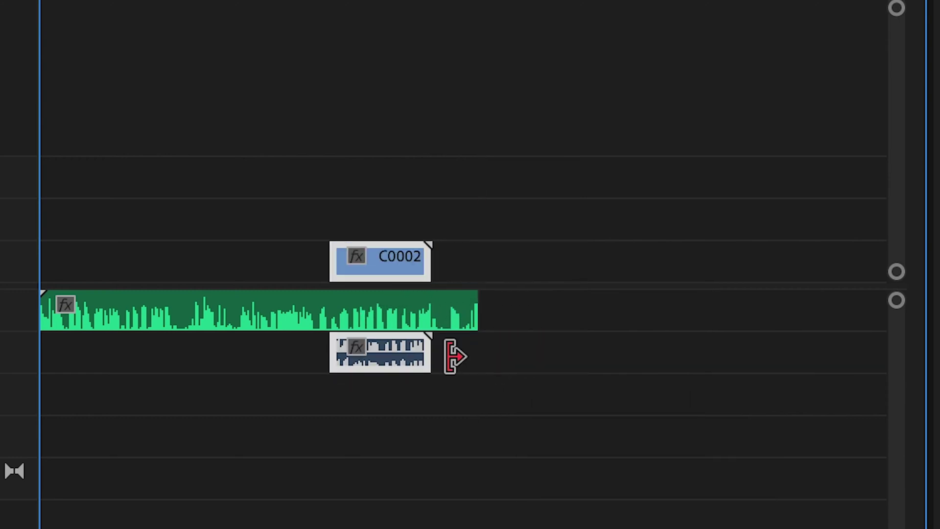
click(518, 351)
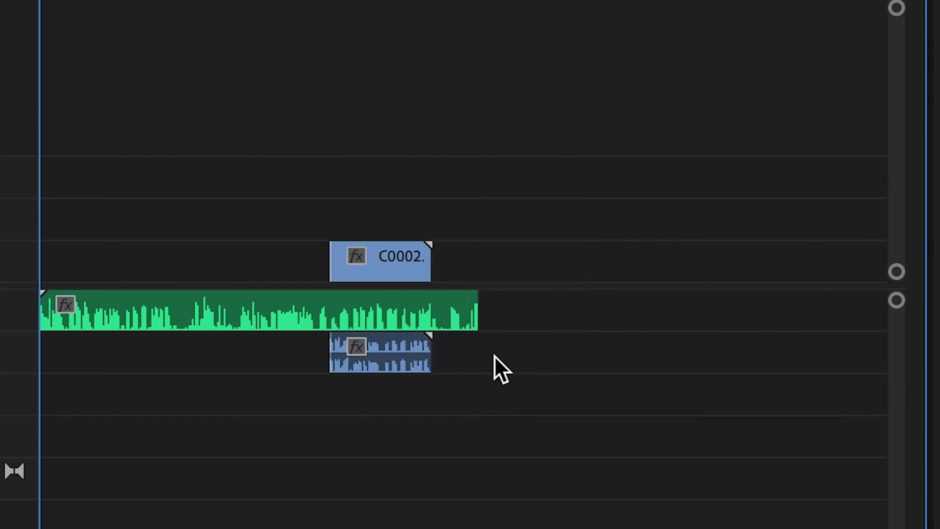
Step: Synchronize C0002.MP4 with 001_150104.wav using Audio as the synchronize point on track channel 1
click(390, 356)
shift+click(405, 317)
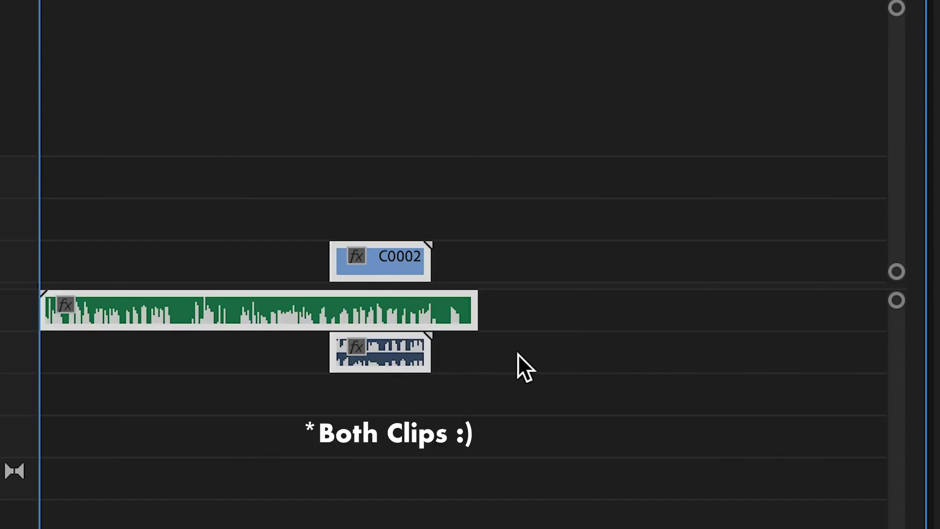
right_click(392, 318)
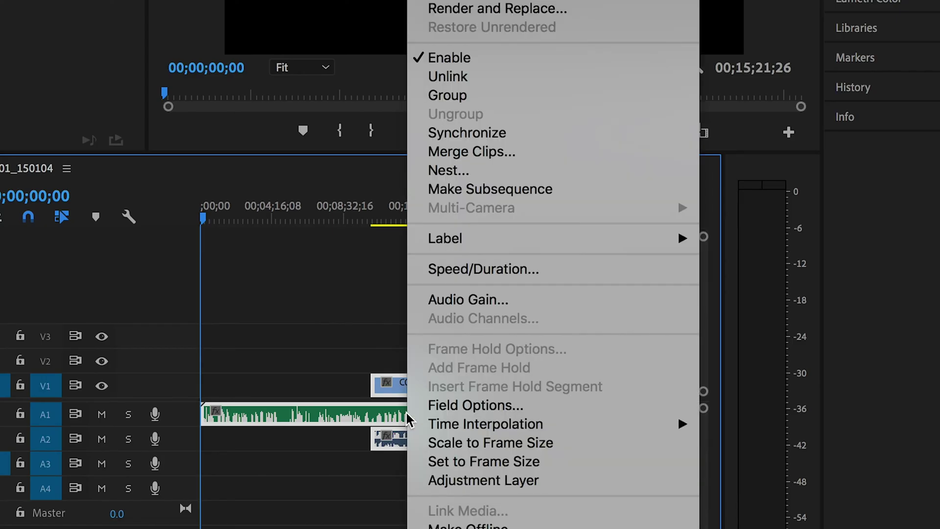
click(529, 138)
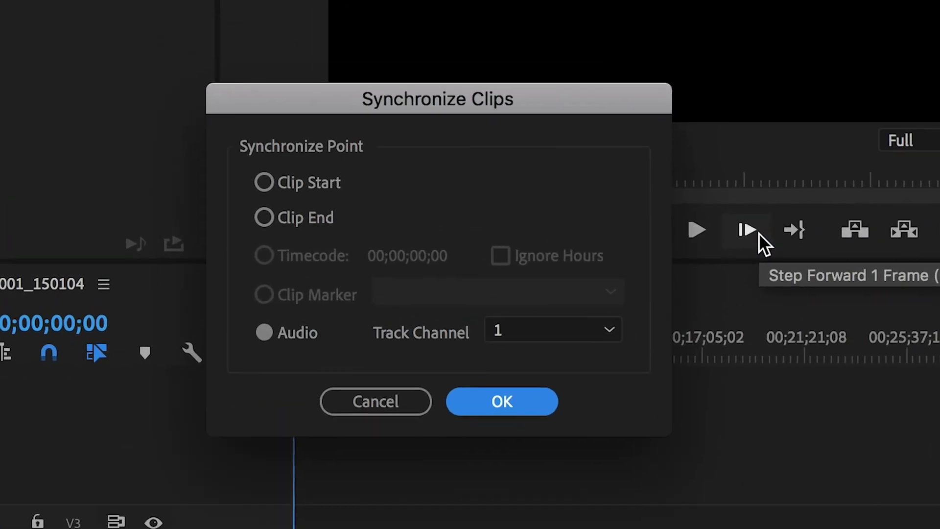
click(271, 337)
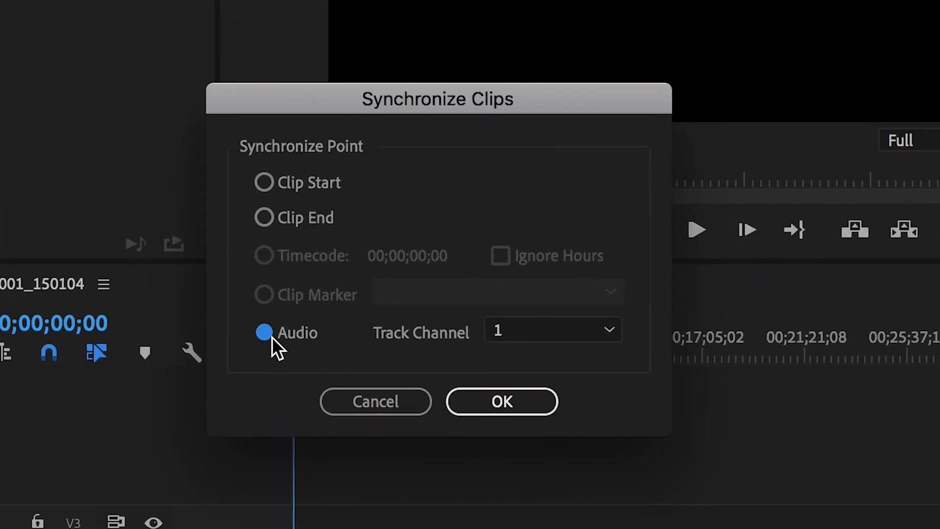
click(484, 402)
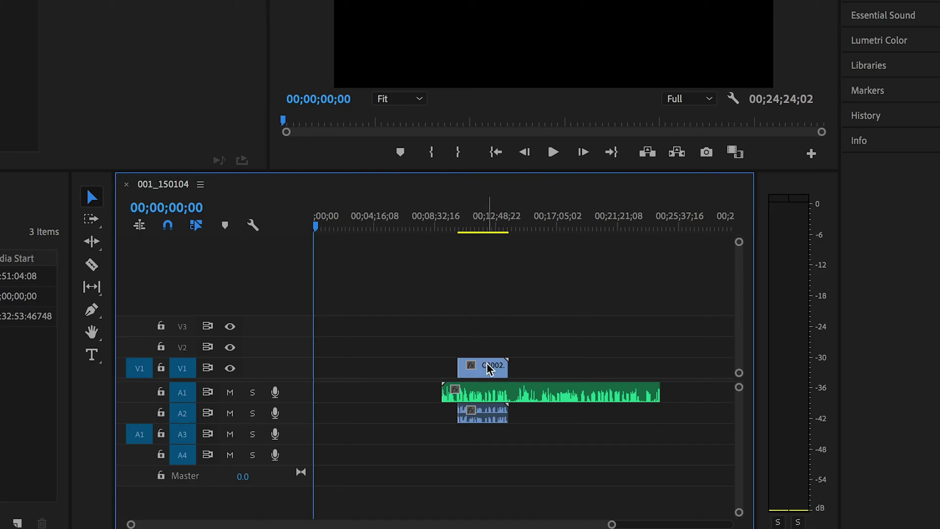
Step: Unlink the C0002.MP4 video from its audio and delete that audio from track A2
right_click(489, 369)
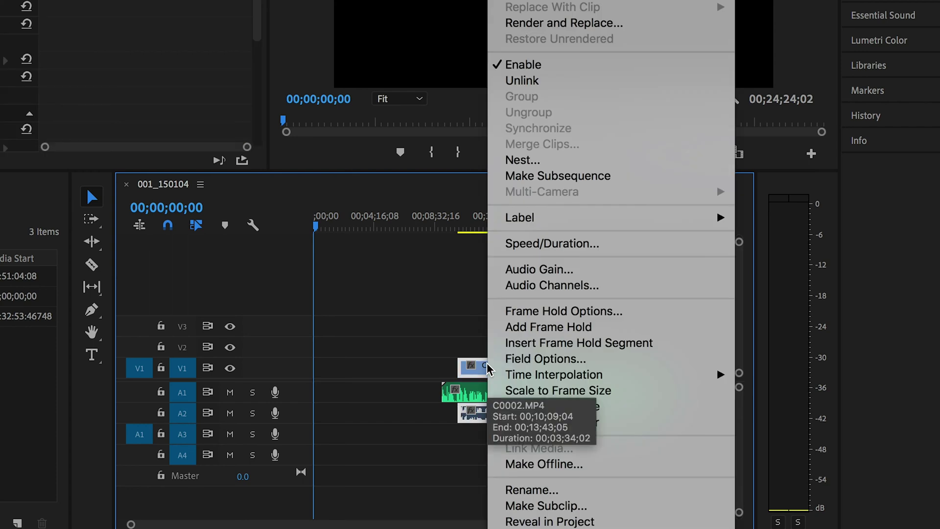
click(534, 81)
click(489, 419)
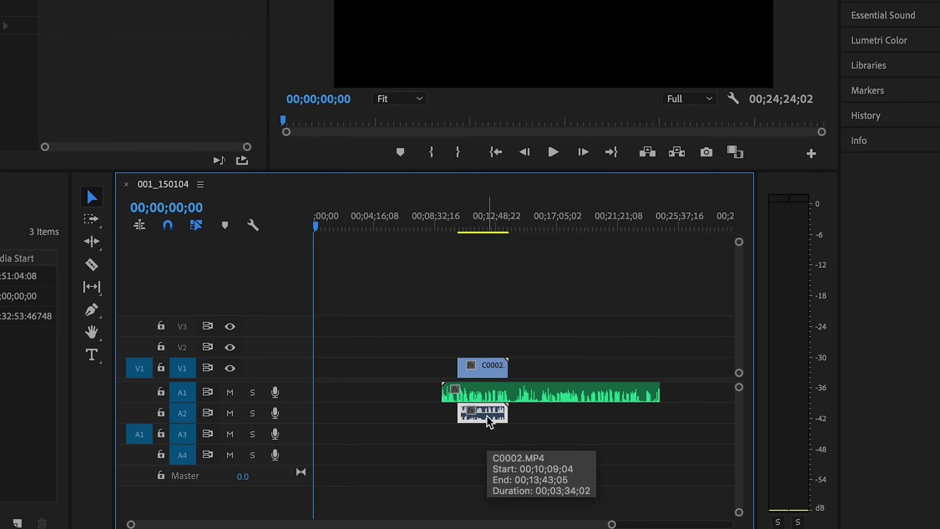
key(Delete)
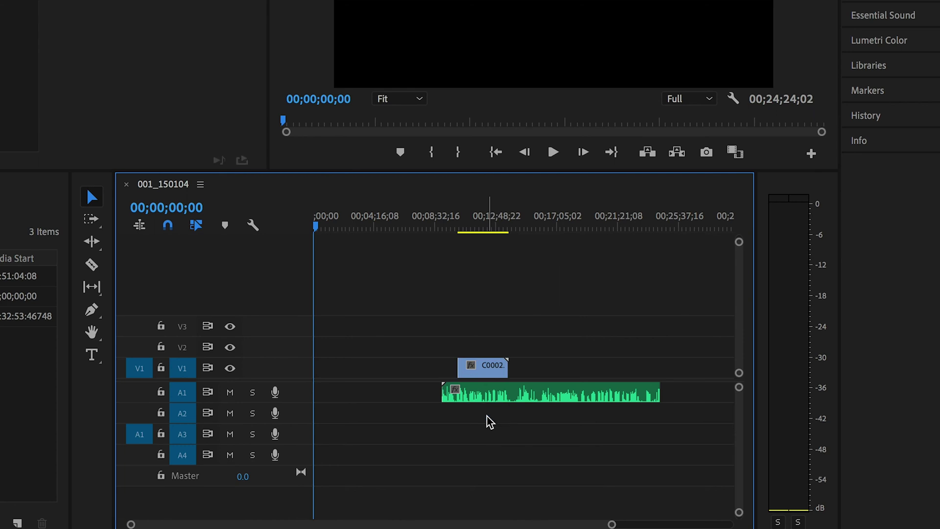
Step: Trim both ends of 001_150104.wav to match the start and end of the C0002.MP4 video clip
drag(443, 392, 458, 393)
drag(659, 392, 507, 394)
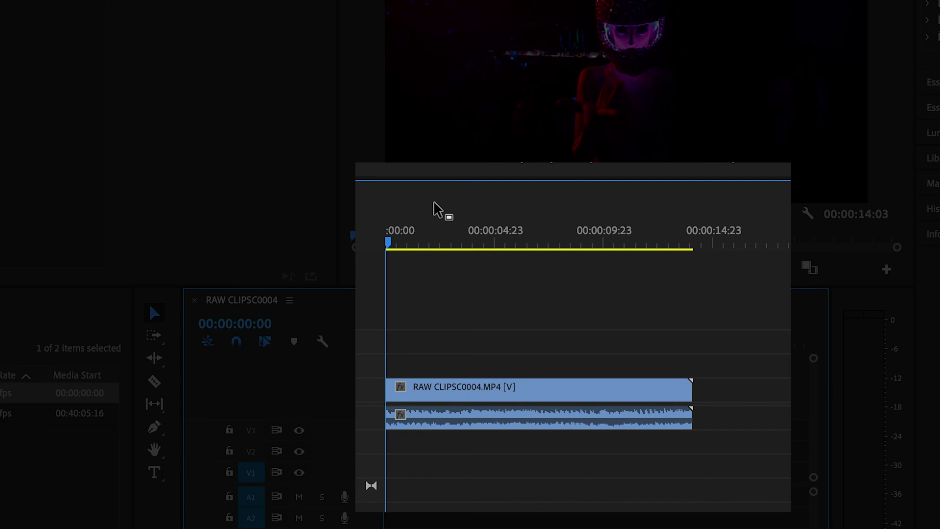
Step: Set the audio gain of the RAW CLIPSC0004.MP4 clip to -25 dB
click(489, 420)
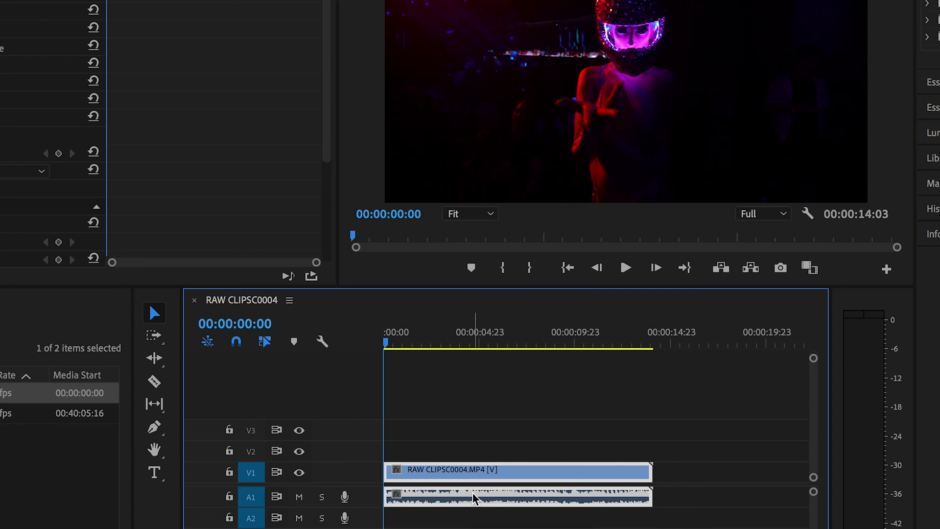
key(g)
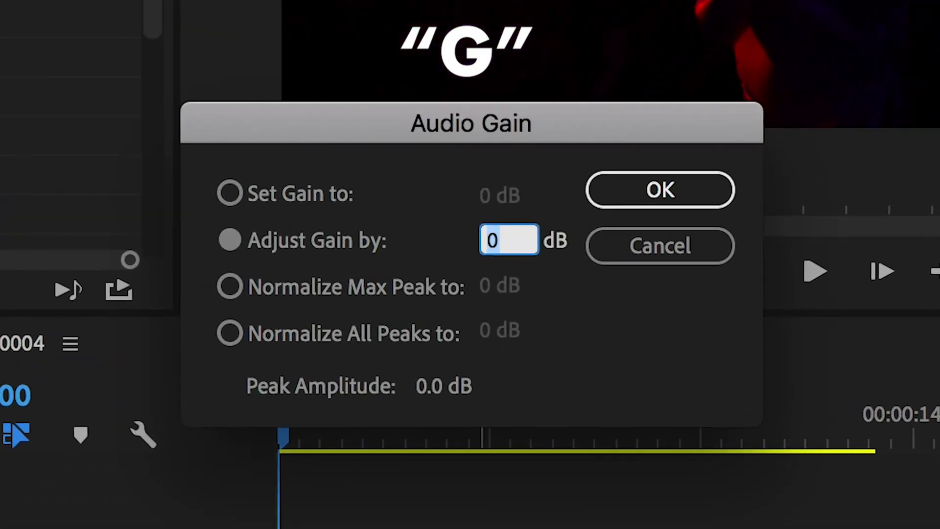
click(229, 193)
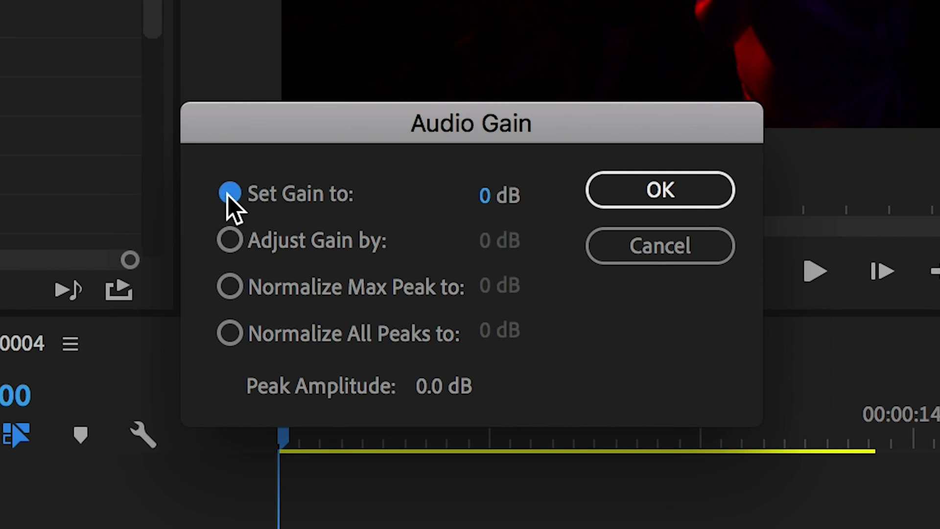
click(493, 202)
text(-25)
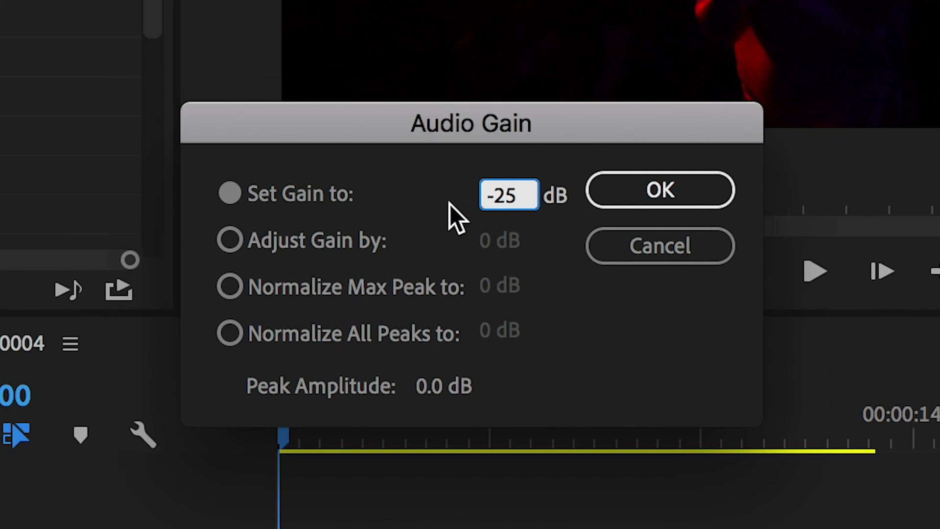
click(419, 189)
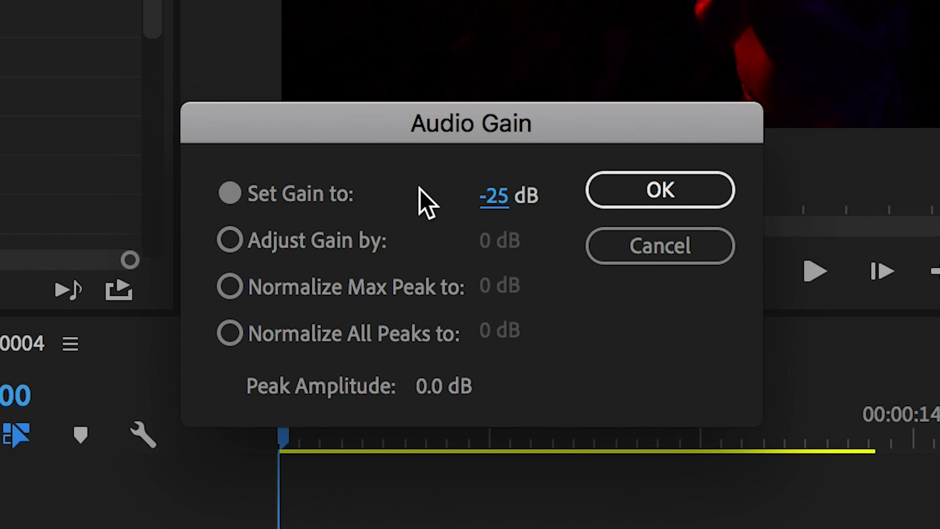
click(645, 197)
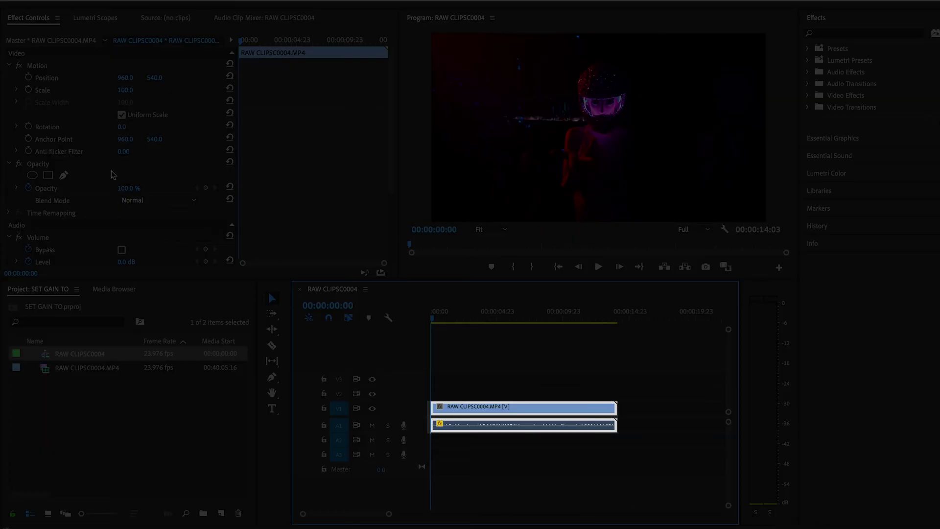
Step: Turn off keyframing for the Volume Level of RAW CLIPSC0004.MP4 and lower the level to about -281 dB
scroll(114, 176, down, 3)
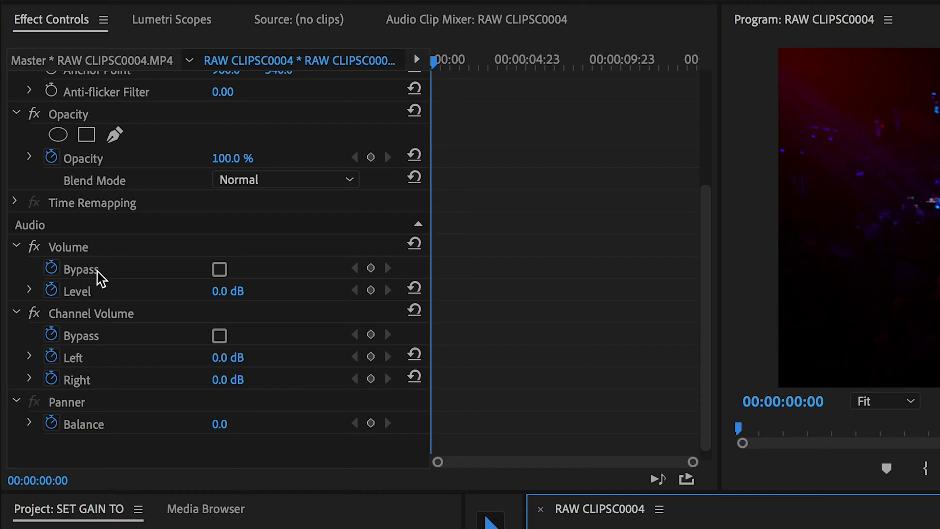
click(51, 293)
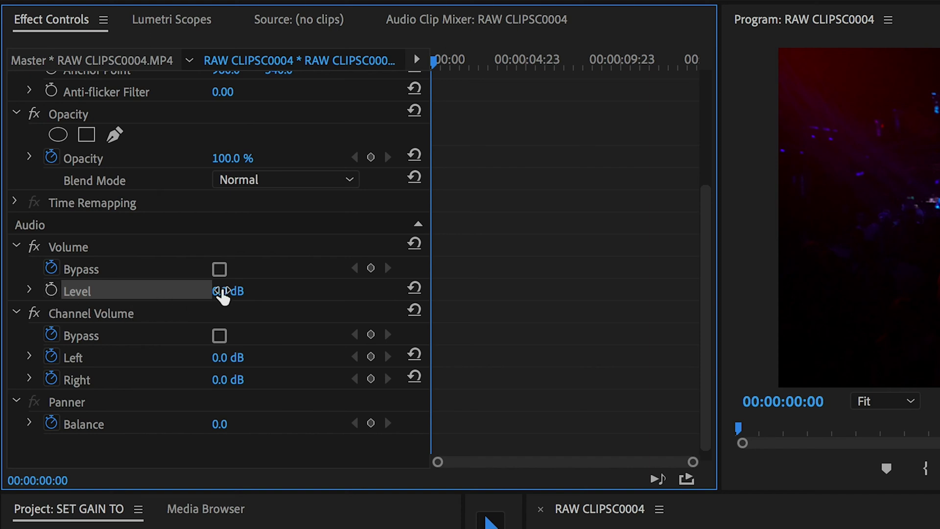
drag(228, 290, 135, 290)
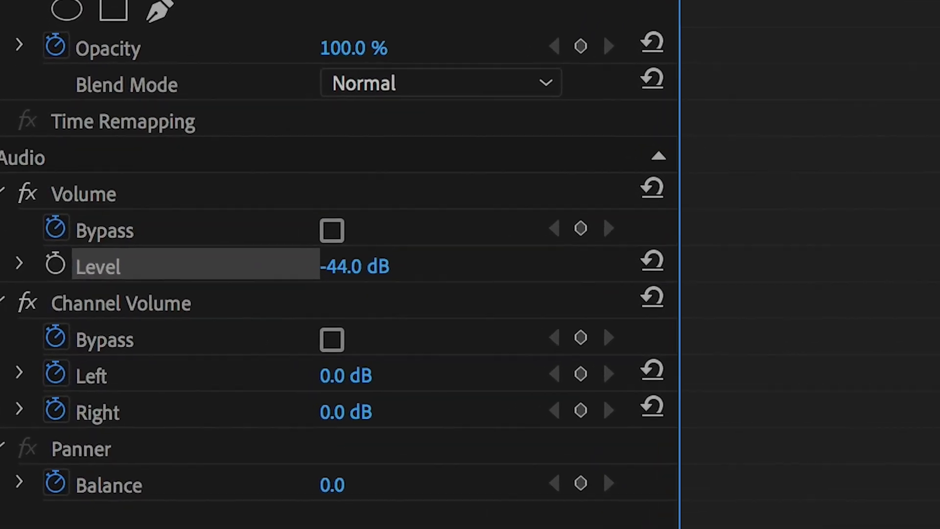
drag(426, 260, 274, 260)
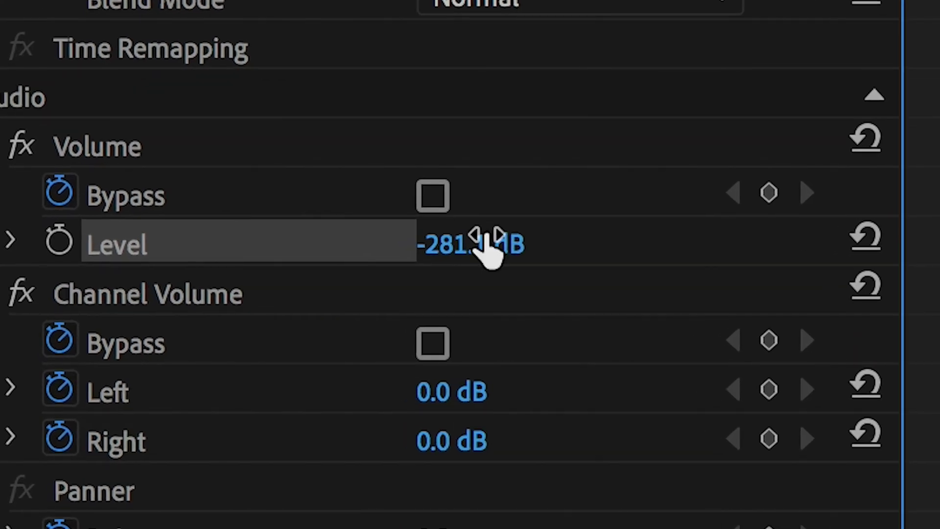
Step: Restore the Volume Level of RAW CLIPSC0004.MP4 to 0 dB and lower it to -25 dB
click(485, 239)
text(0)
key(Return)
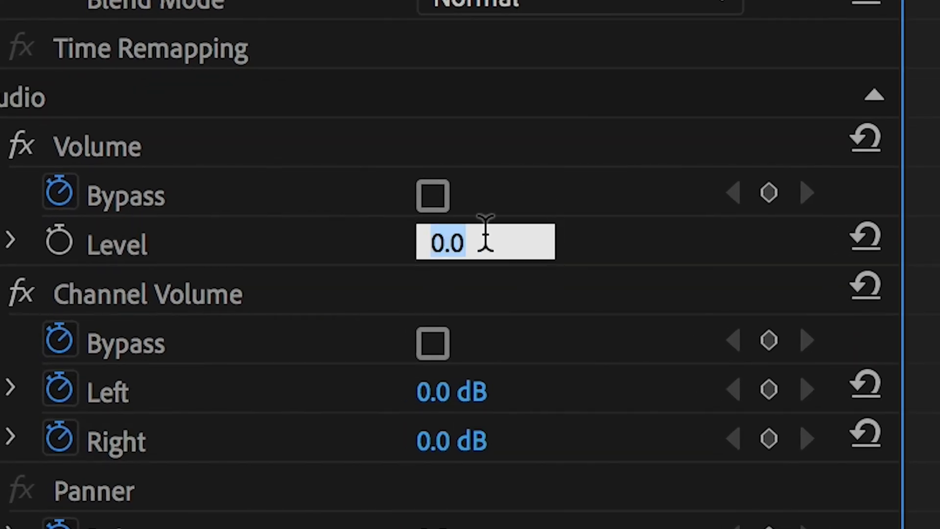
text(-25)
key(Return)
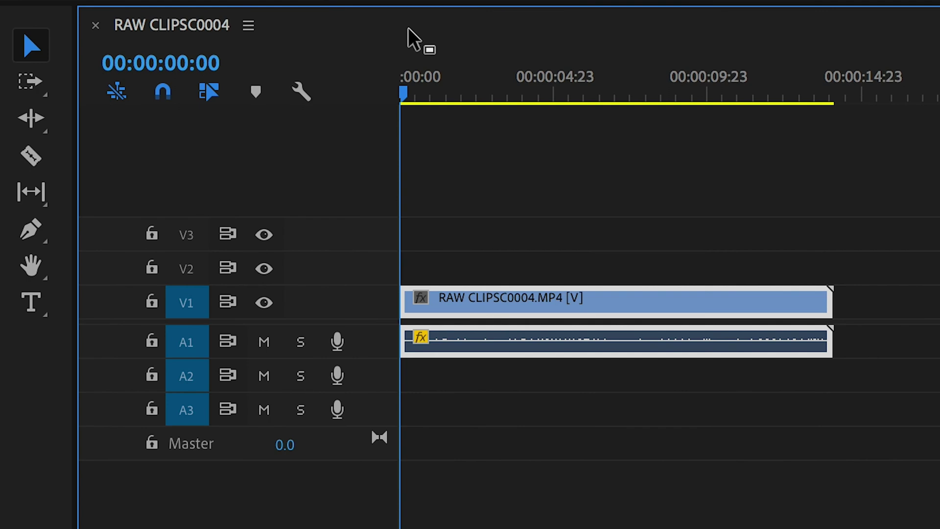
Step: Enlarge audio track A1 and raise the volume line of the RAW CLIPSC0004.MP4 audio slightly
click(363, 359)
drag(363, 359, 367, 418)
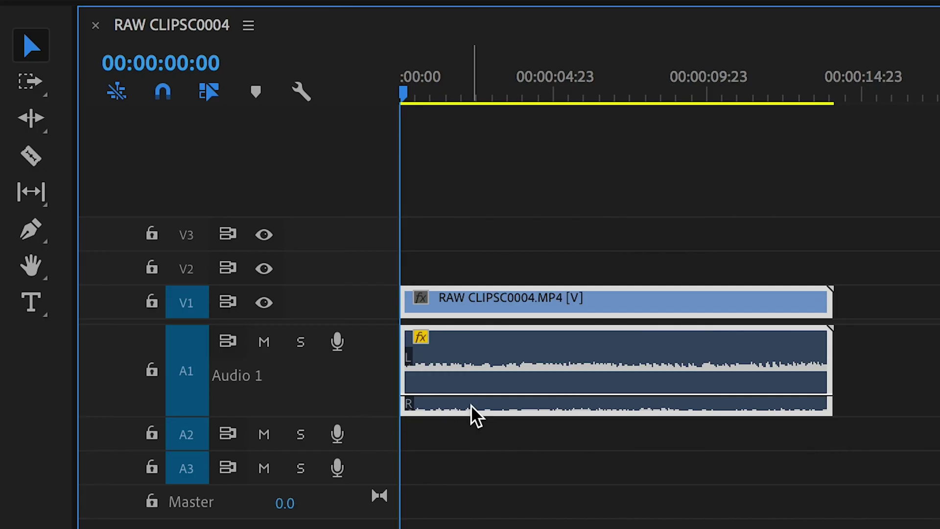
mouse_move(488, 394)
mouse_down()
mouse_move(487, 405)
mouse_move(487, 344)
mouse_move(487, 380)
mouse_up()
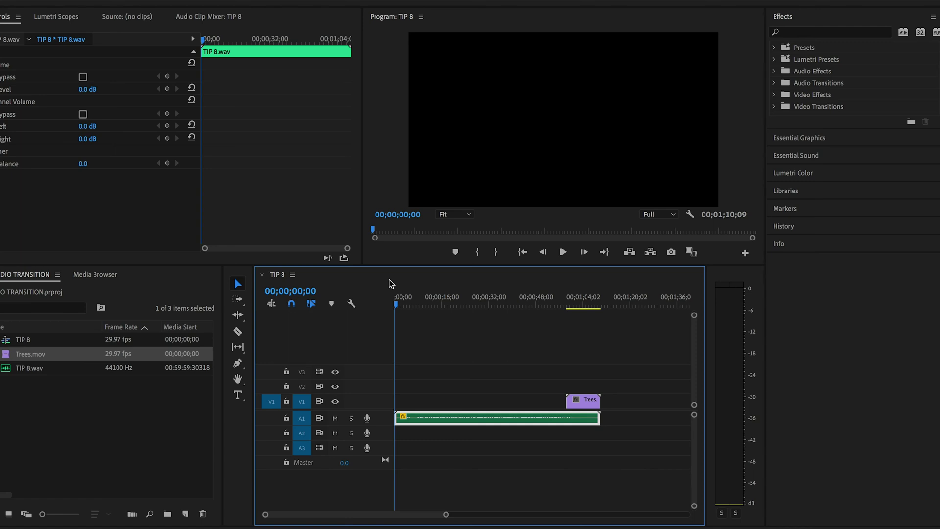
Step: Set the audio gain of TIP 8.wav to -25 dB and cut the clip at 00;00;10;12
key(g)
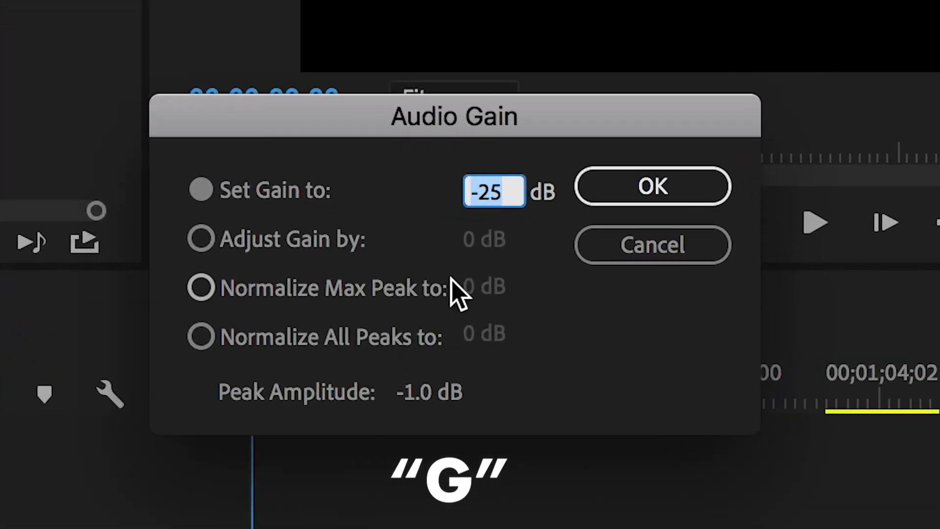
click(594, 195)
drag(360, 192, 410, 198)
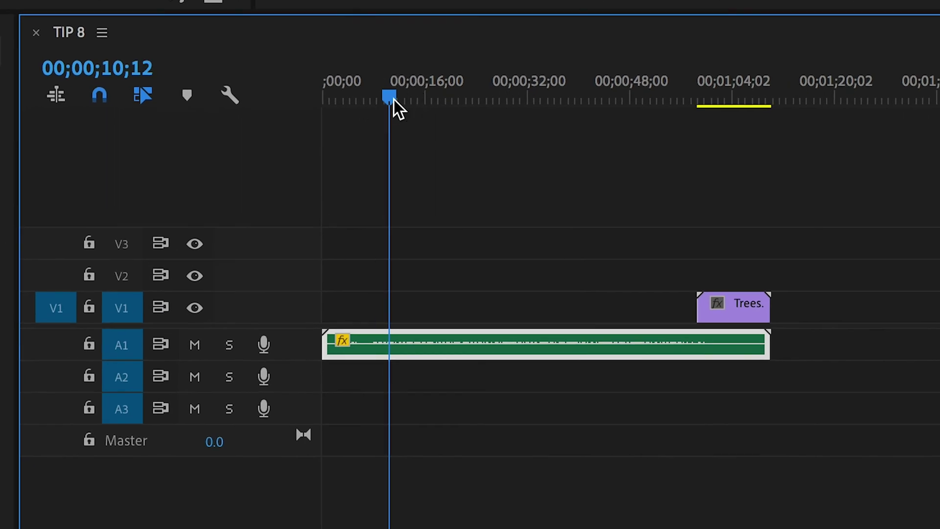
key(super+k)
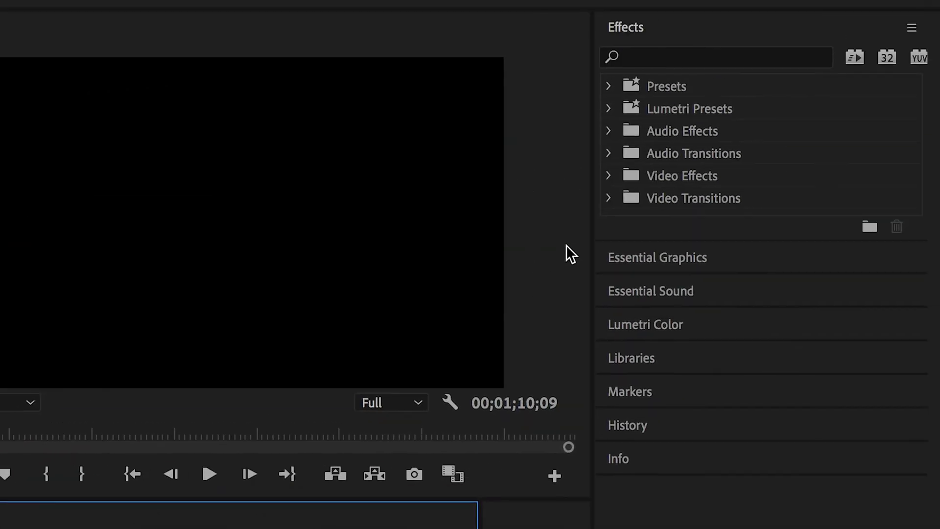
Step: Apply the Constant Gain crossfade to the cut between the two TIP 8.wav audio clips at 00;00;10;12
click(610, 154)
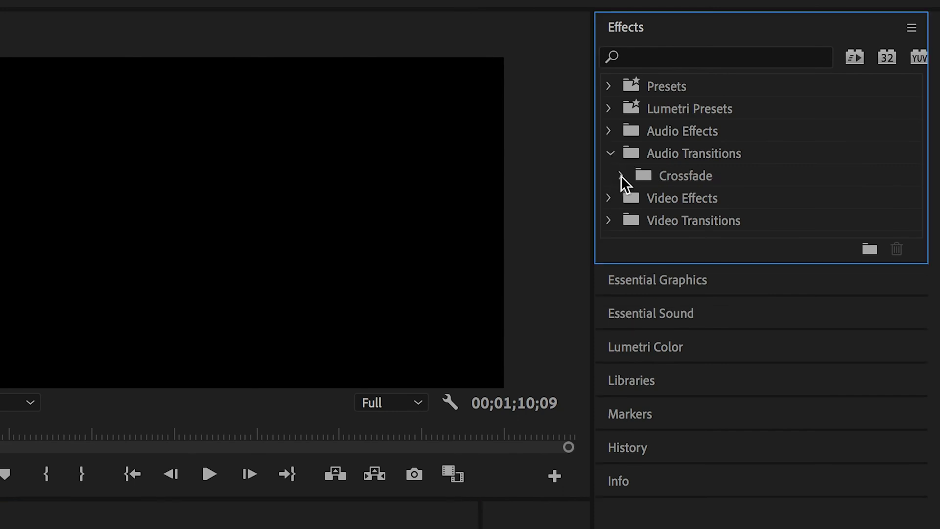
click(622, 175)
click(689, 199)
drag(689, 199, 22, 528)
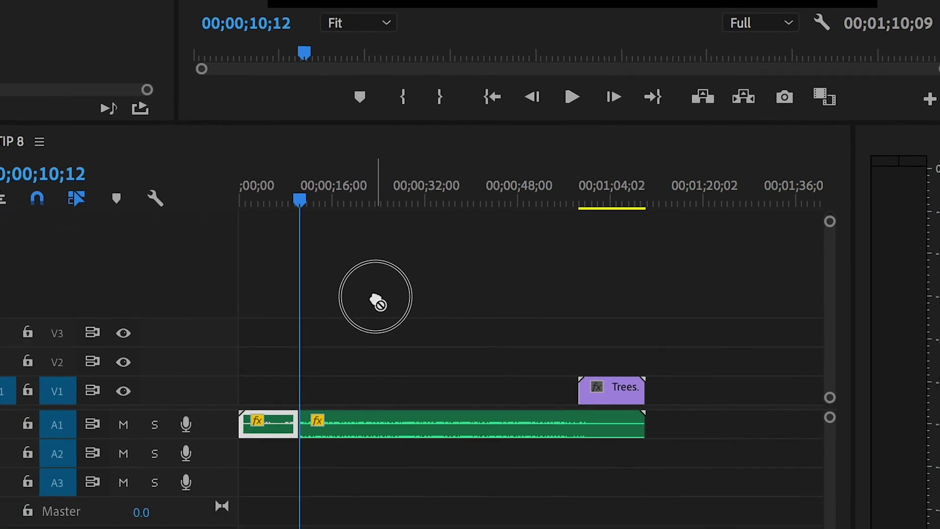
drag(376, 300, 300, 425)
drag(363, 359, 355, 371)
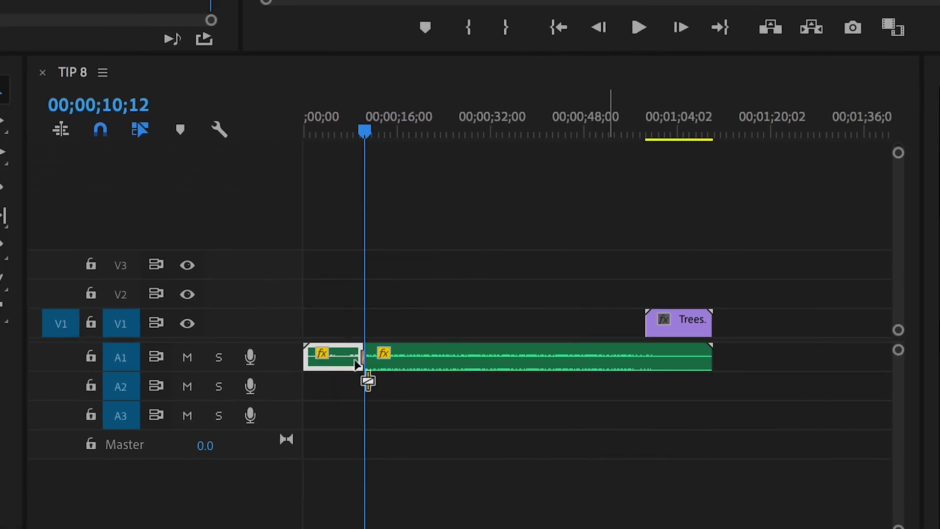
key(equal)
key(equal)
key(equal)
key(equal)
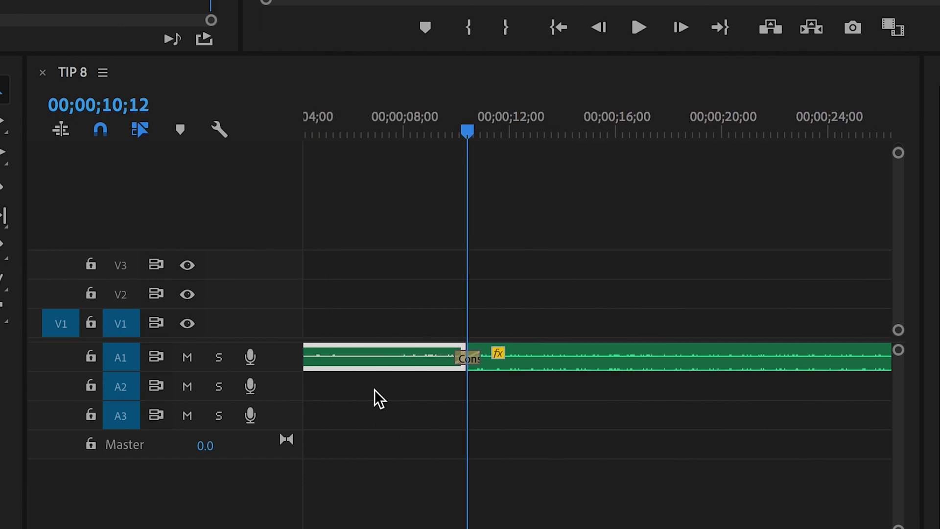
key(equal)
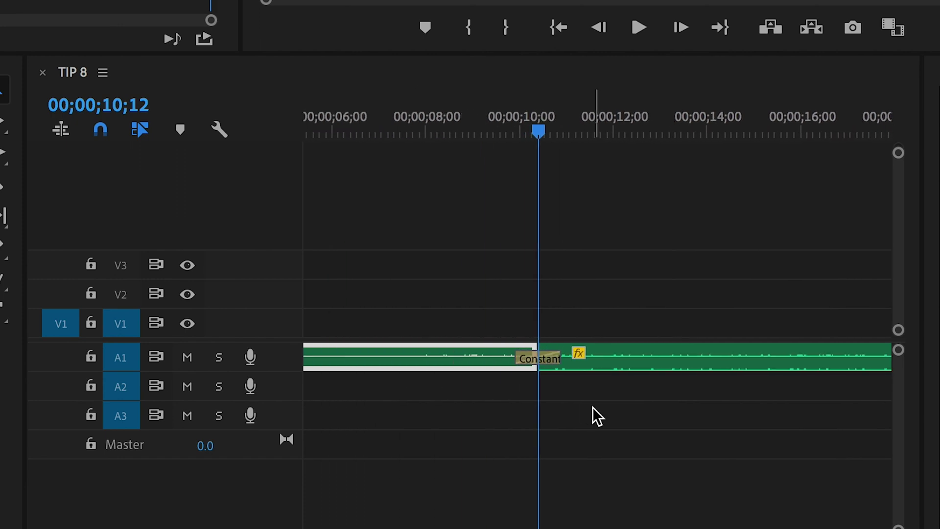
Step: Cut the longer TIP 8.wav audio clip on track A1 at 00;00;58;11, where the Trees clip starts
key(minus)
key(minus)
drag(381, 131, 638, 131)
key(super+k)
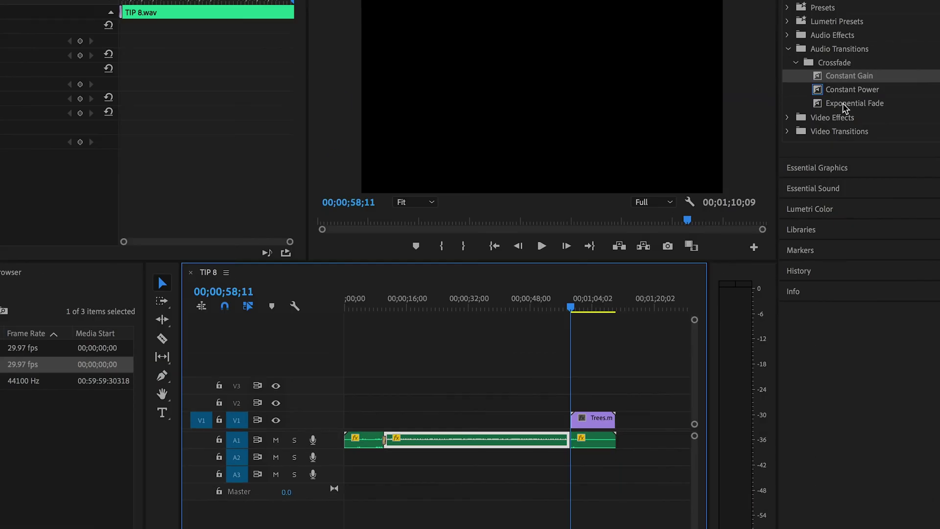
Step: Apply the Exponential Fade audio transition to the TIP 8.wav audio on track A1
drag(843, 104, 767, 213)
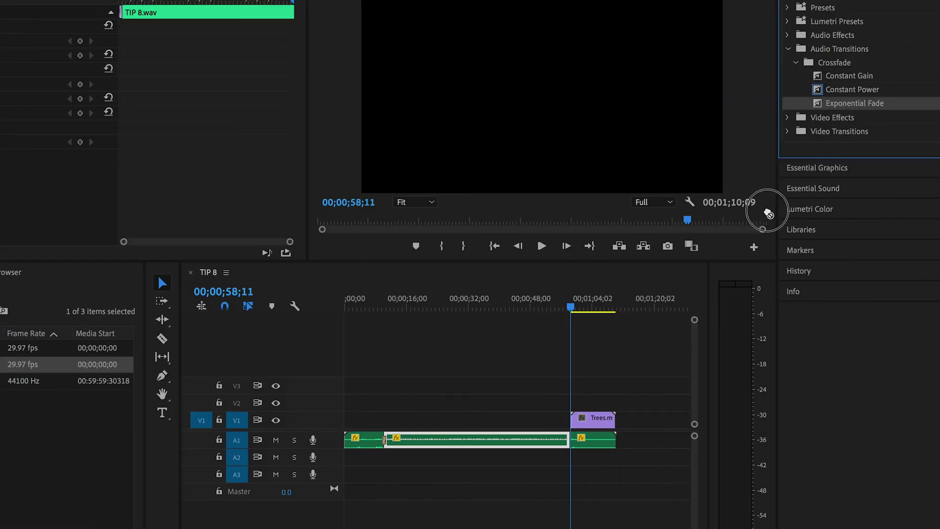